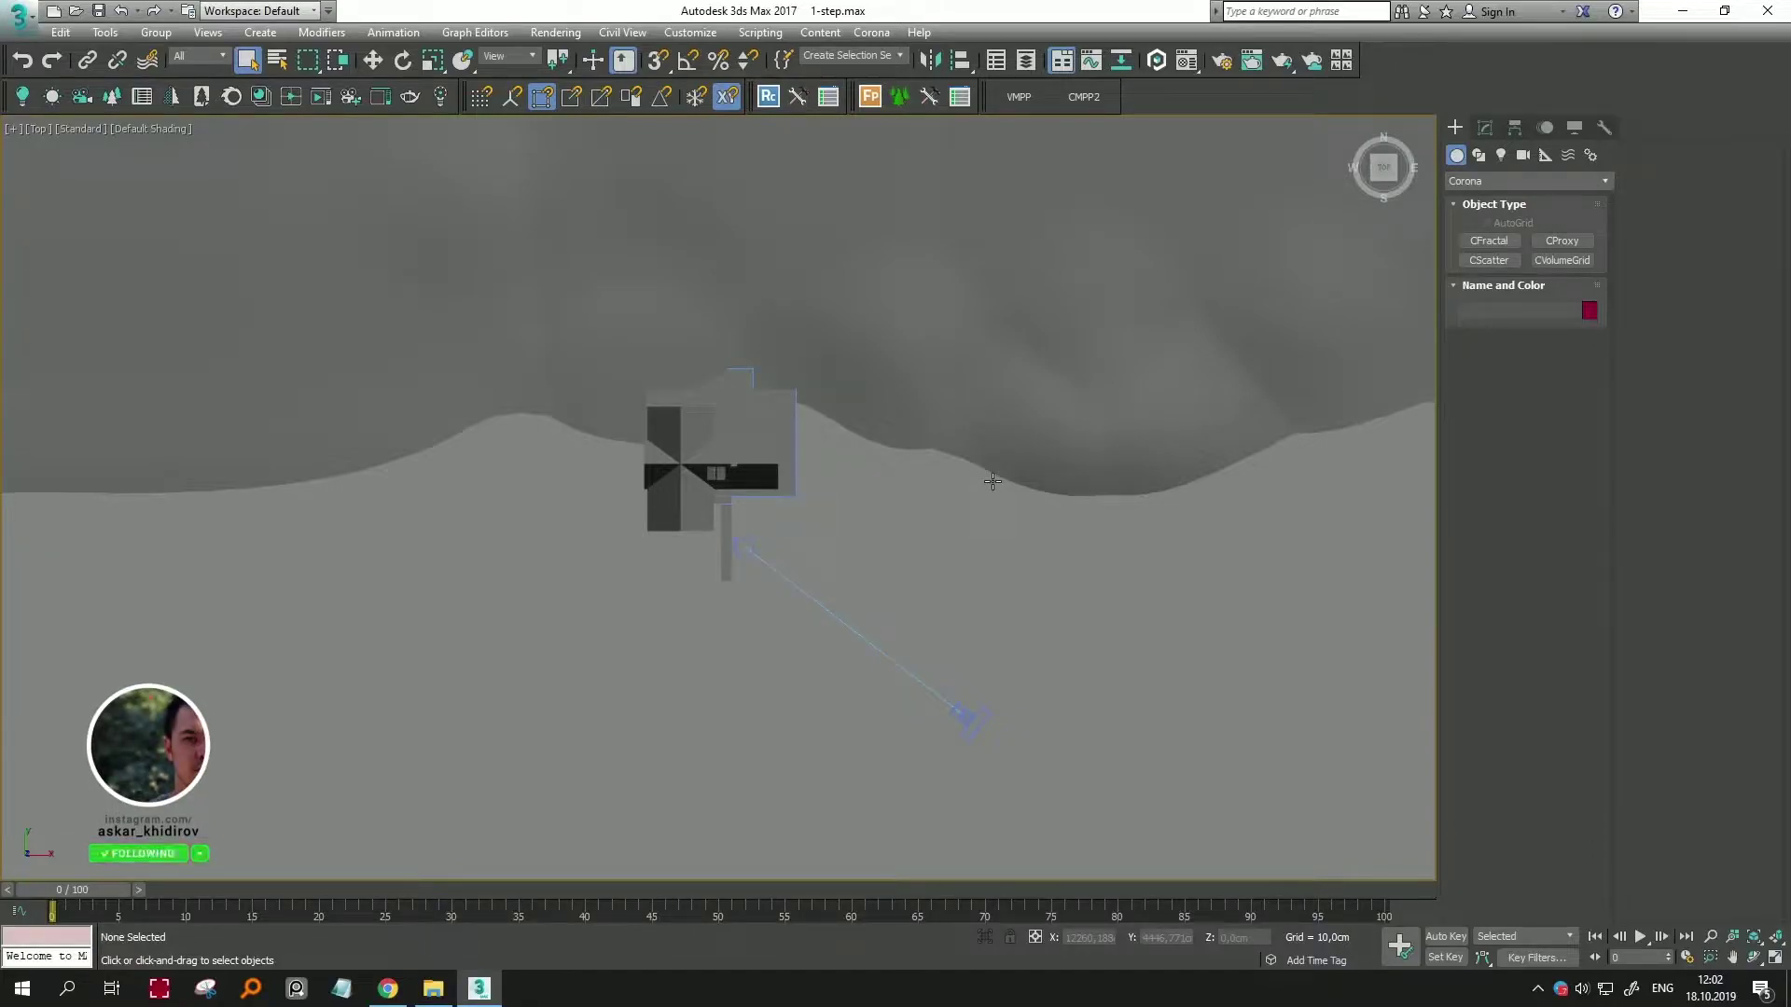
# Step: Show polygon and vertex statistics in Top view and select MT_PM_Castanea_sativa_01_05_L.max in Explorer
pyautogui.keyDown('alt'); pyautogui.moveTo(992, 481); pyautogui.dragTo(874, 528, button='middle'); pyautogui.keyUp('alt')
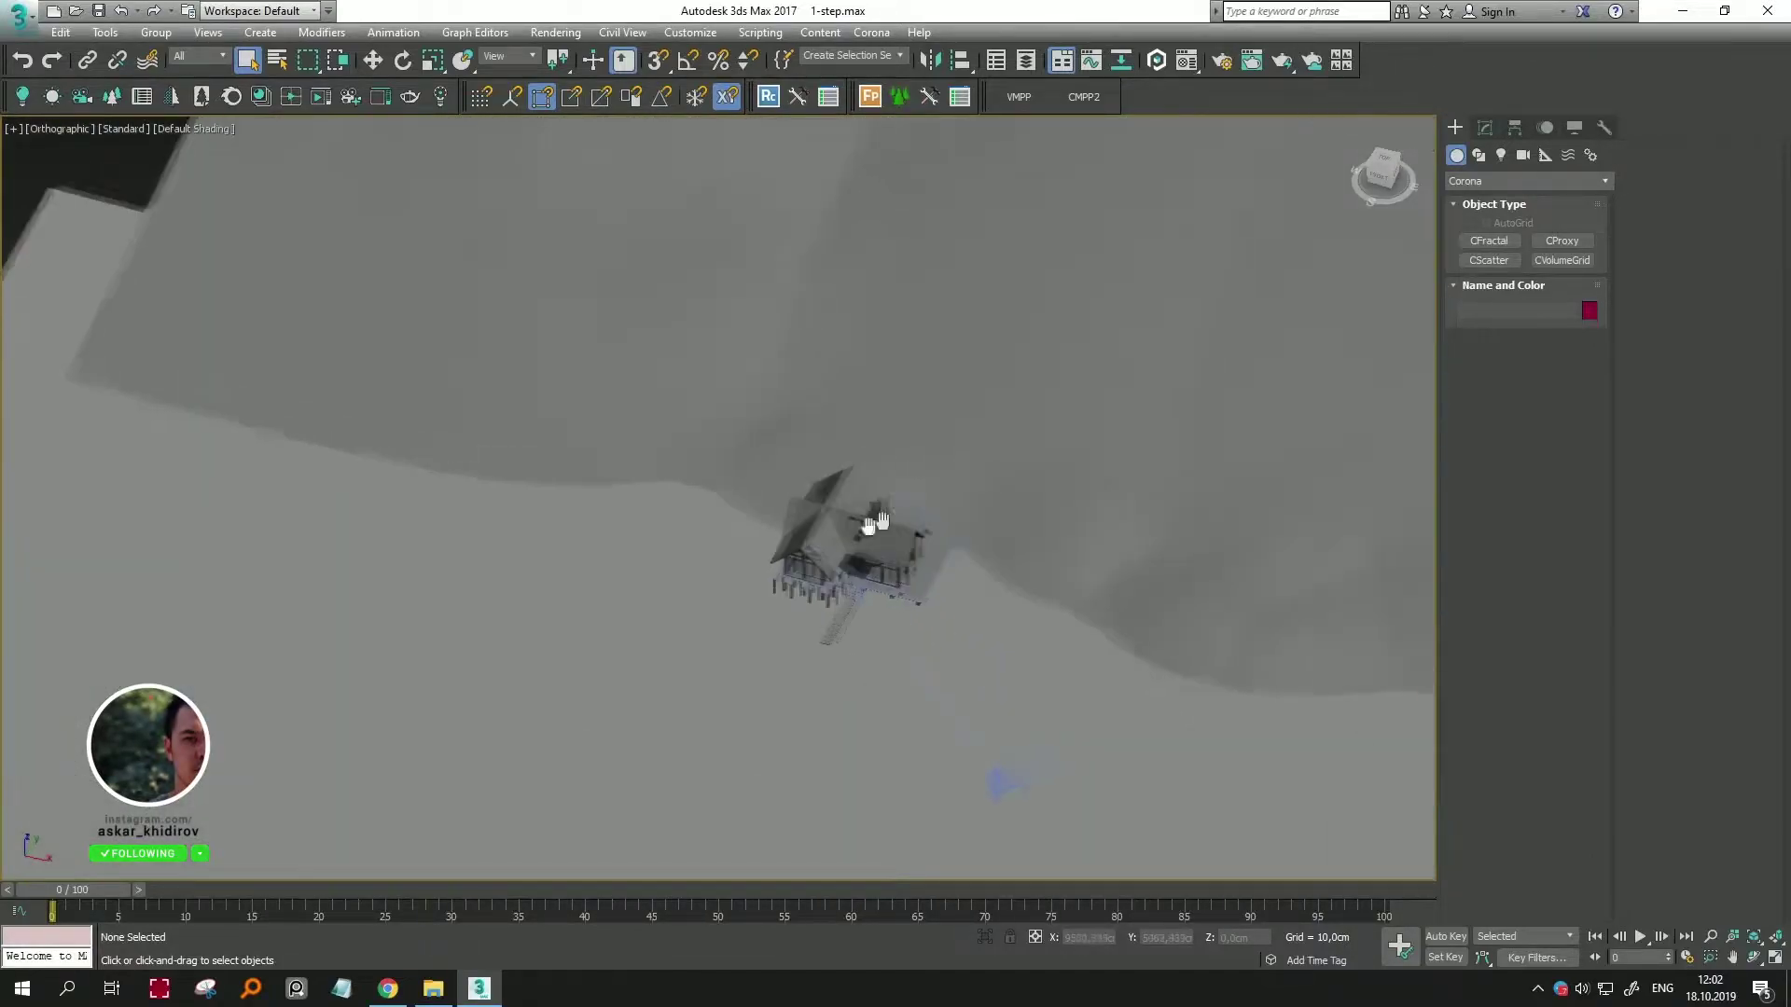
pyautogui.press('7')
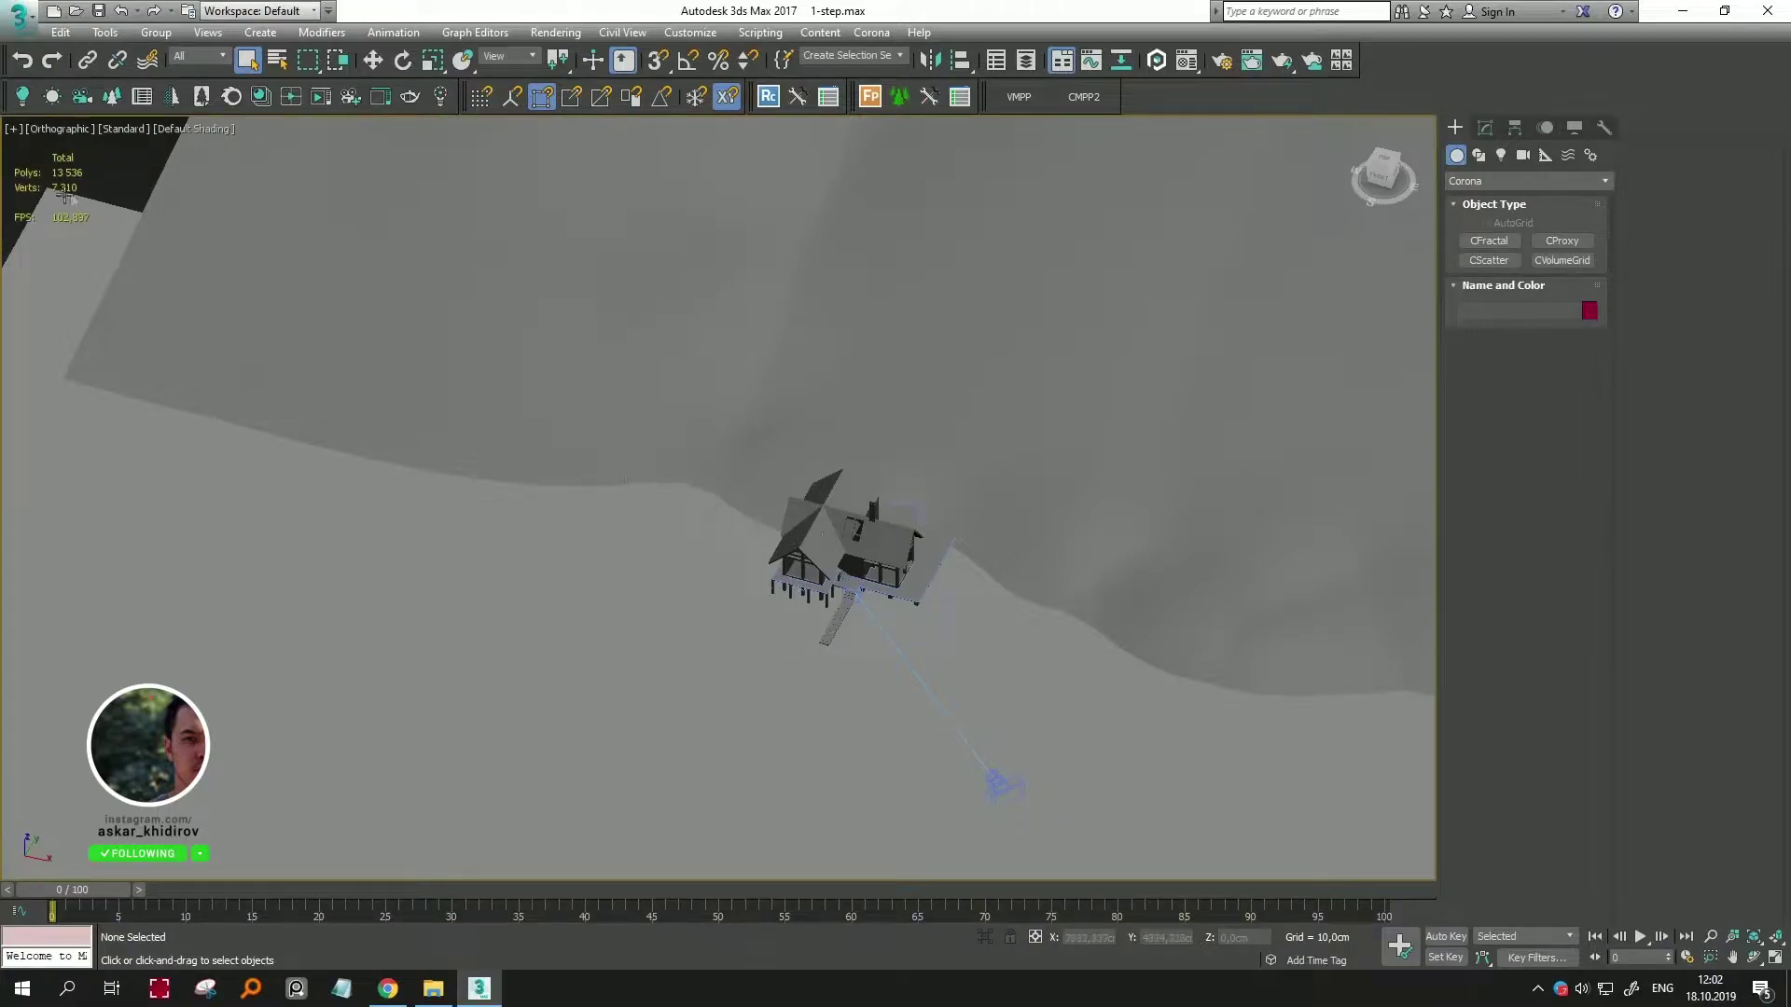
pyautogui.scroll(-3, 440, 272)
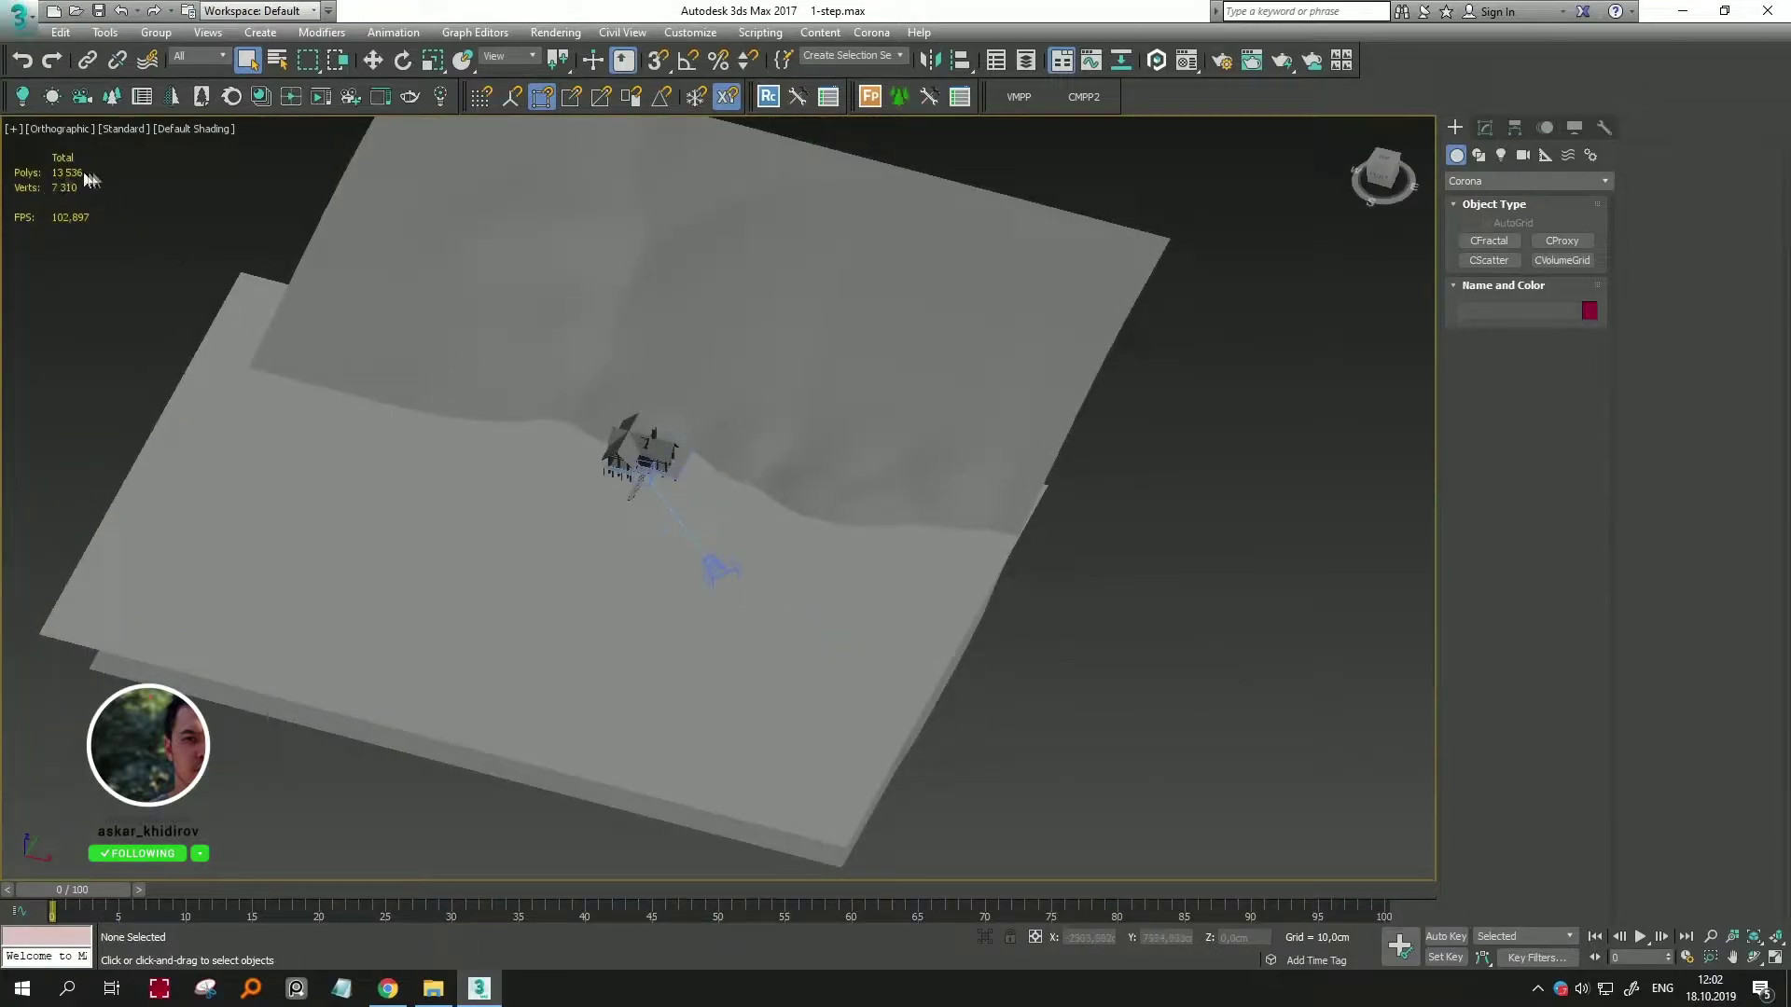
pyautogui.scroll(2, 626, 393)
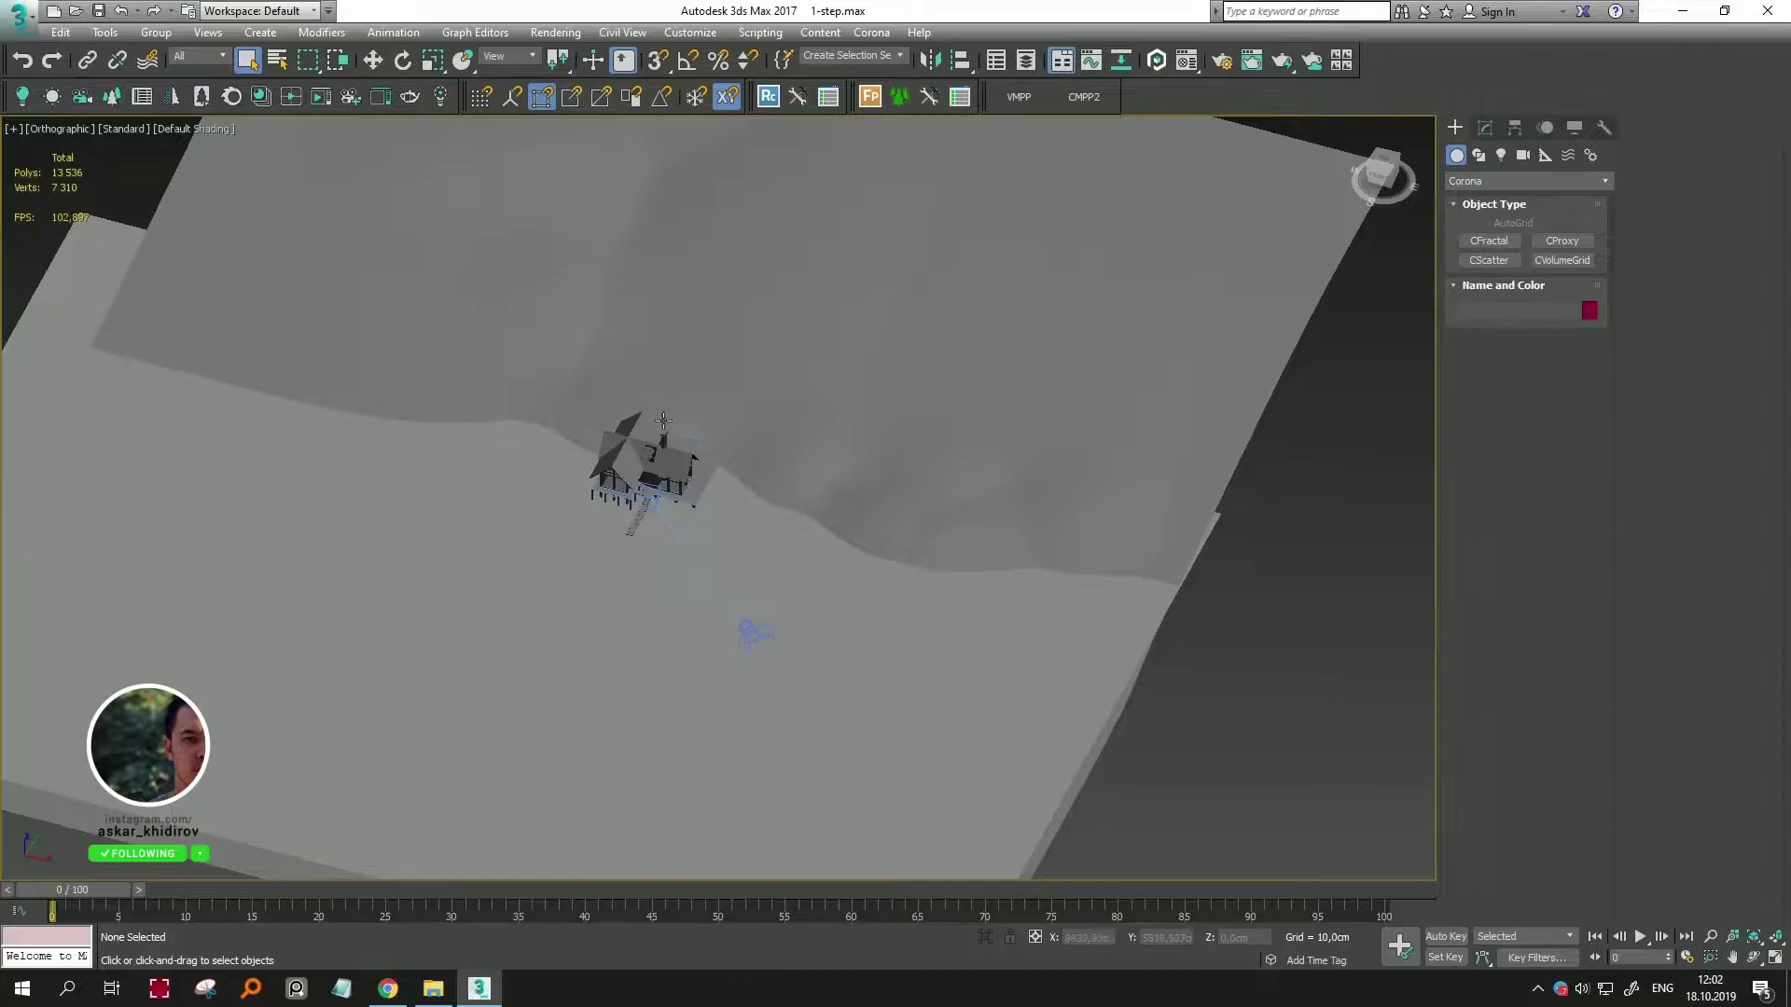
pyautogui.press('t')
pyautogui.press('alt')
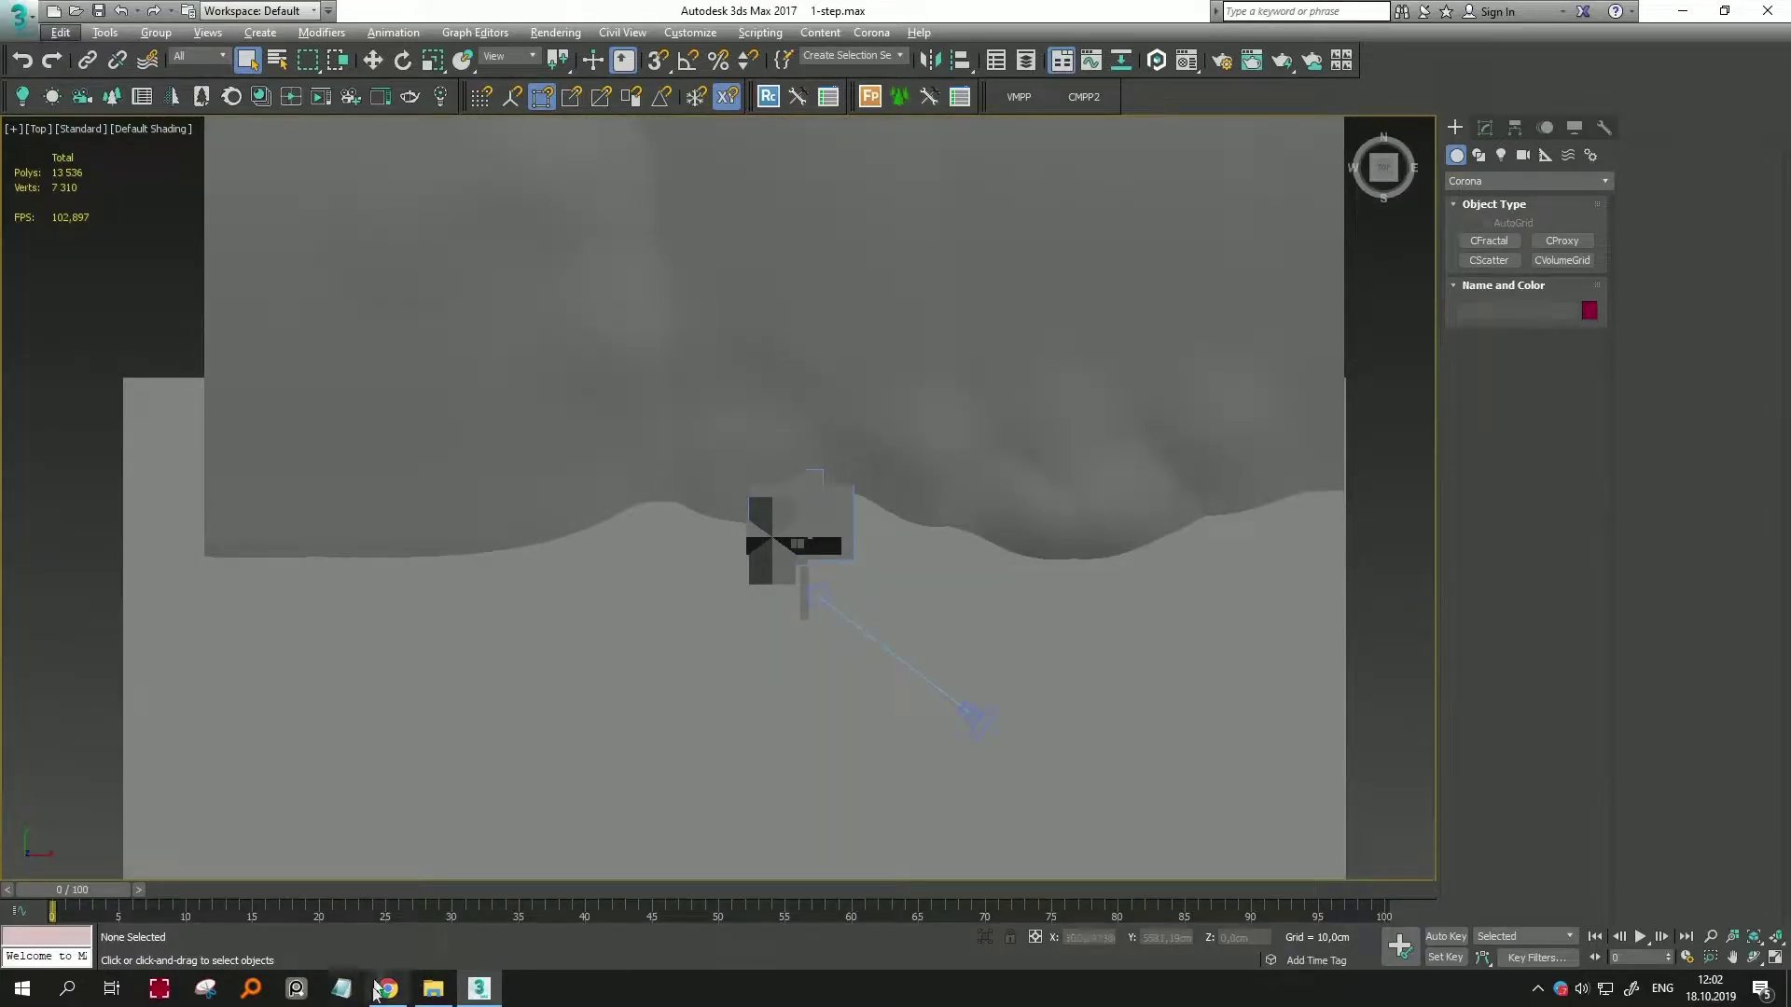
pyautogui.click(433, 988)
pyautogui.click(1380, 401)
# Step: Merge MT_PM_Castanea_sativa_01_05_L.max into the scene and move the tree beside the house
pyautogui.moveTo(1380, 401); pyautogui.dragTo(658, 503)
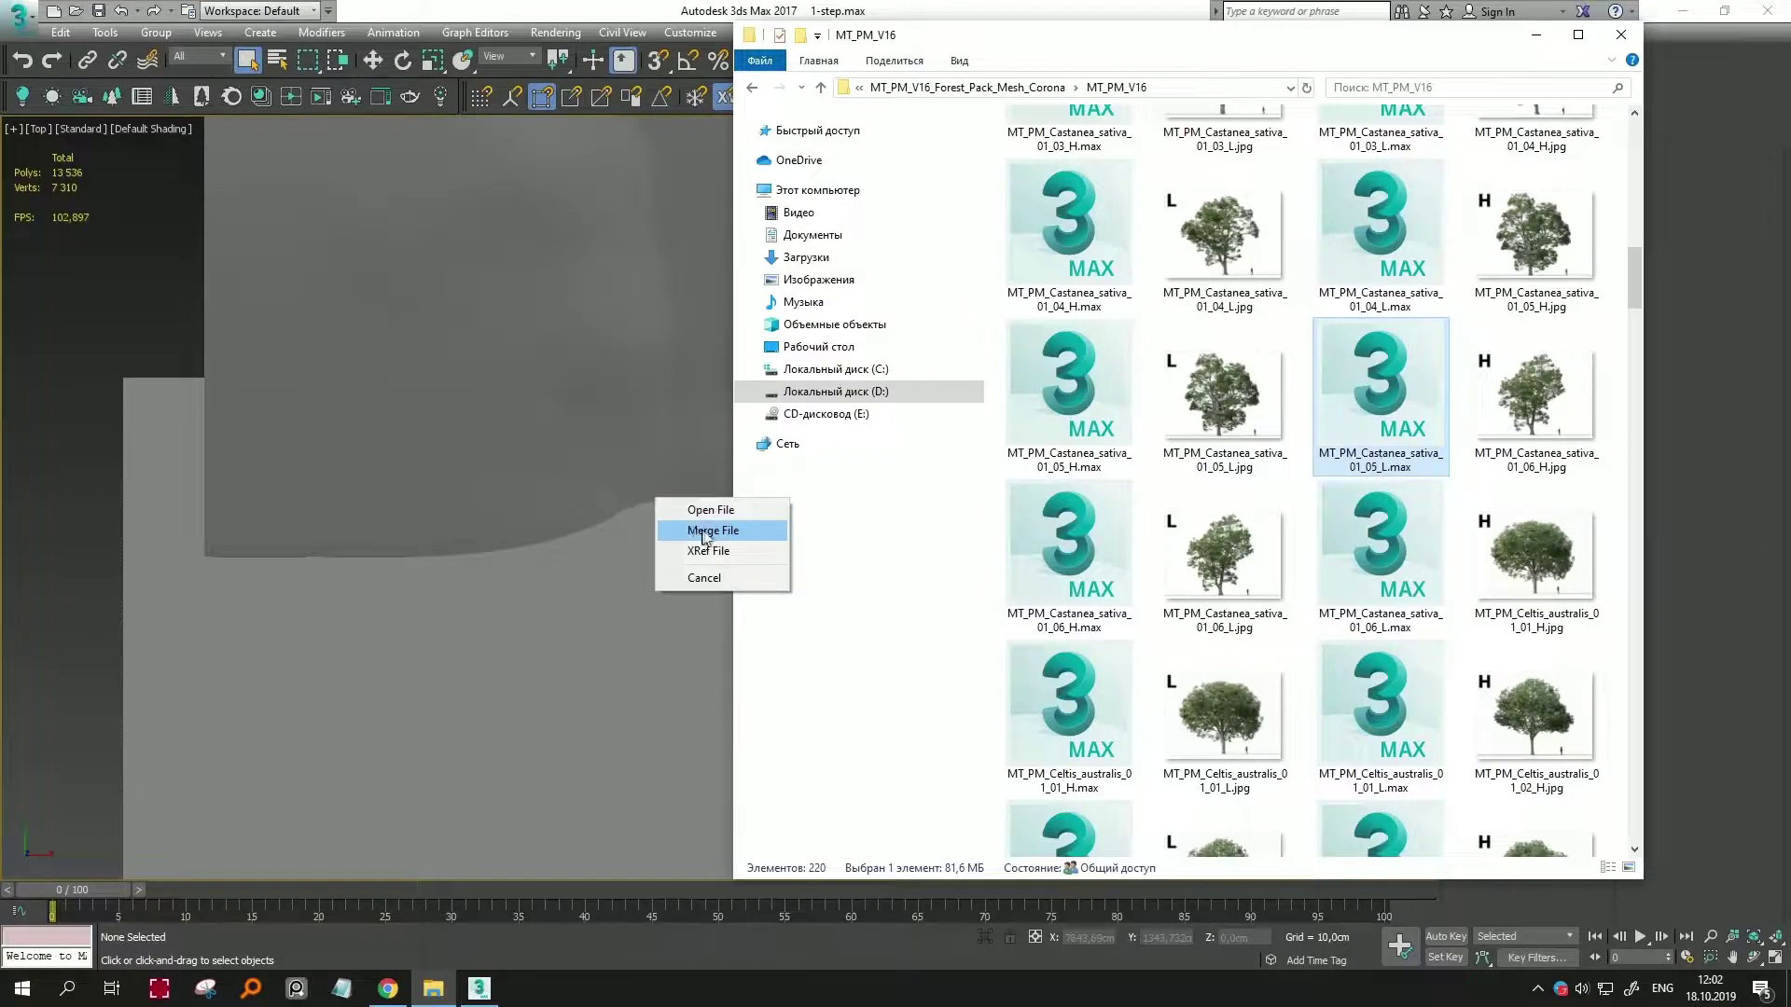
pyautogui.click(702, 530)
pyautogui.click(680, 487)
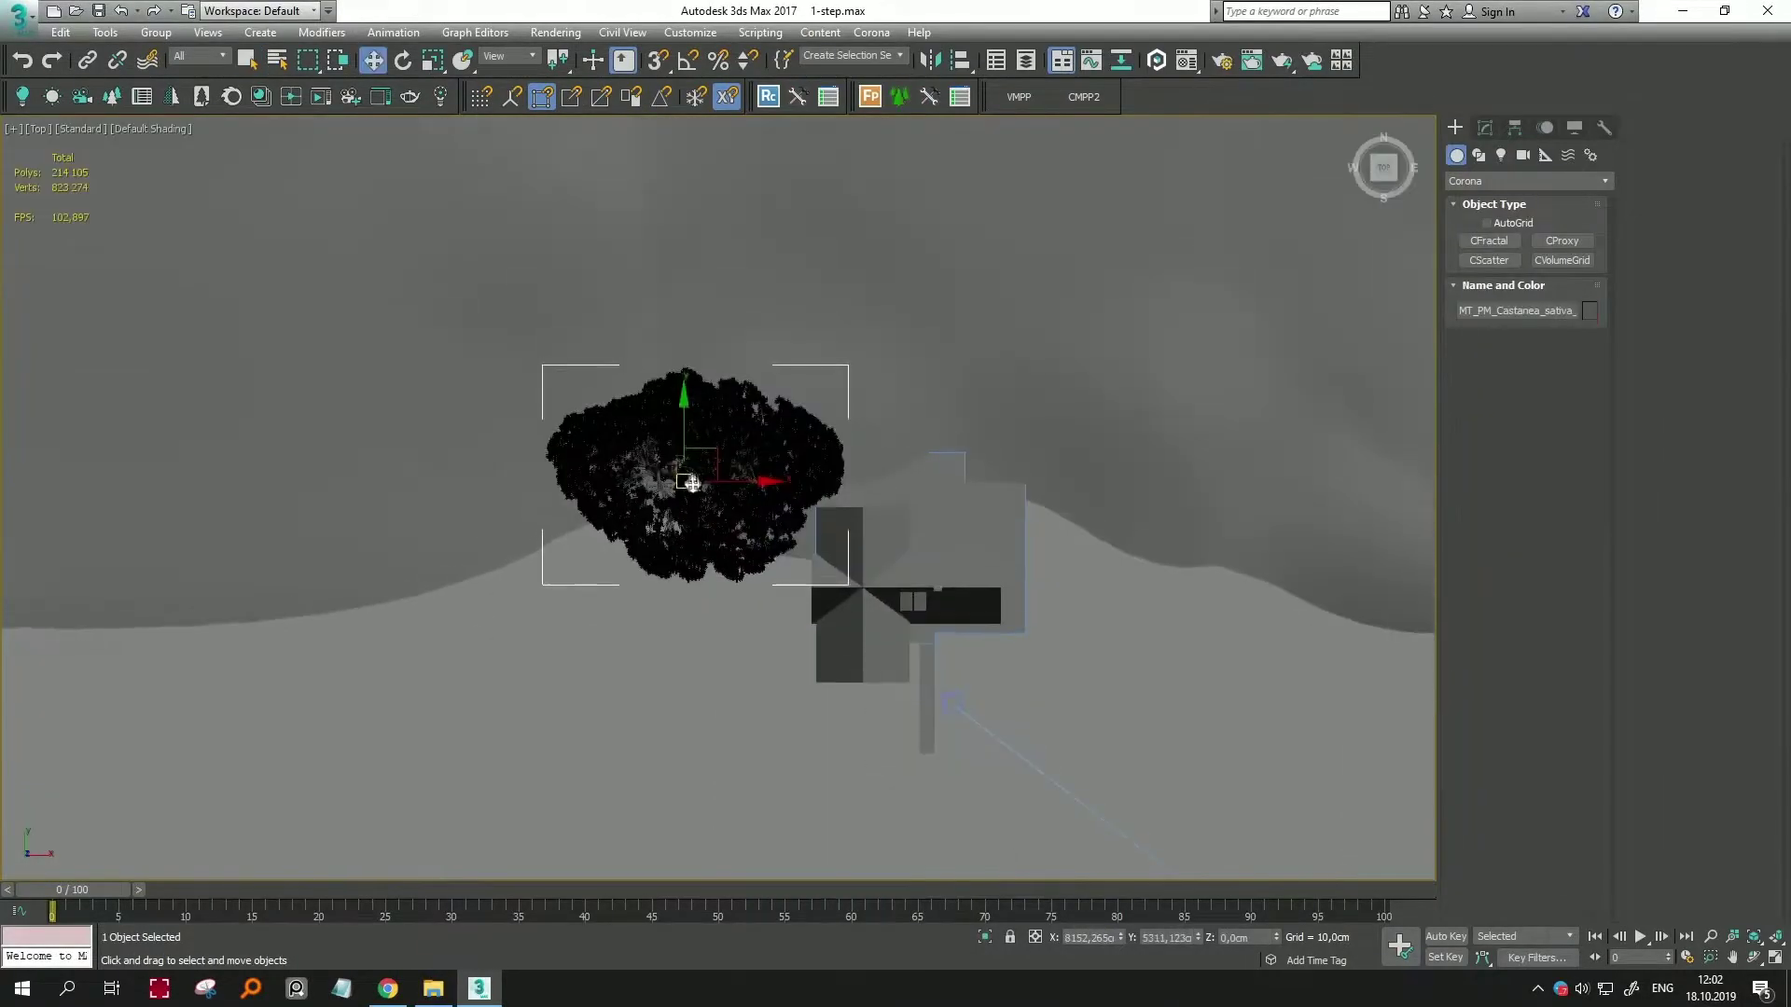
pyautogui.moveTo(714, 456); pyautogui.dragTo(645, 420)
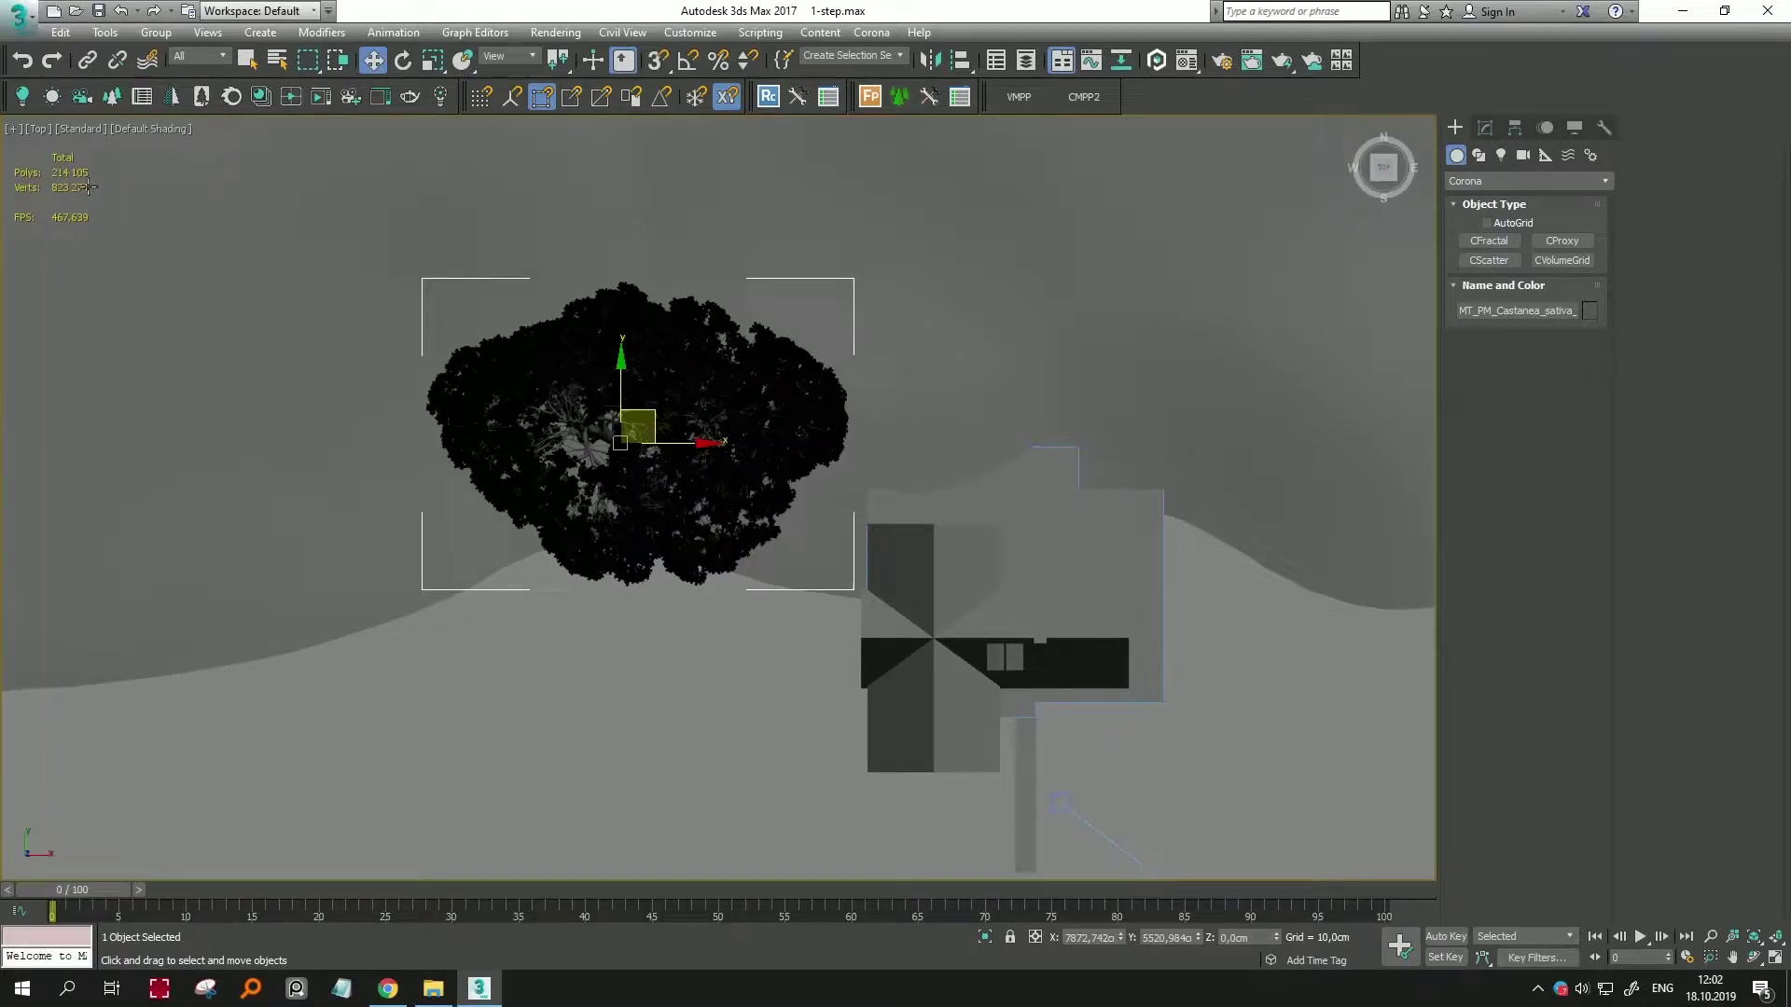
pyautogui.scroll(-2, 384, 244)
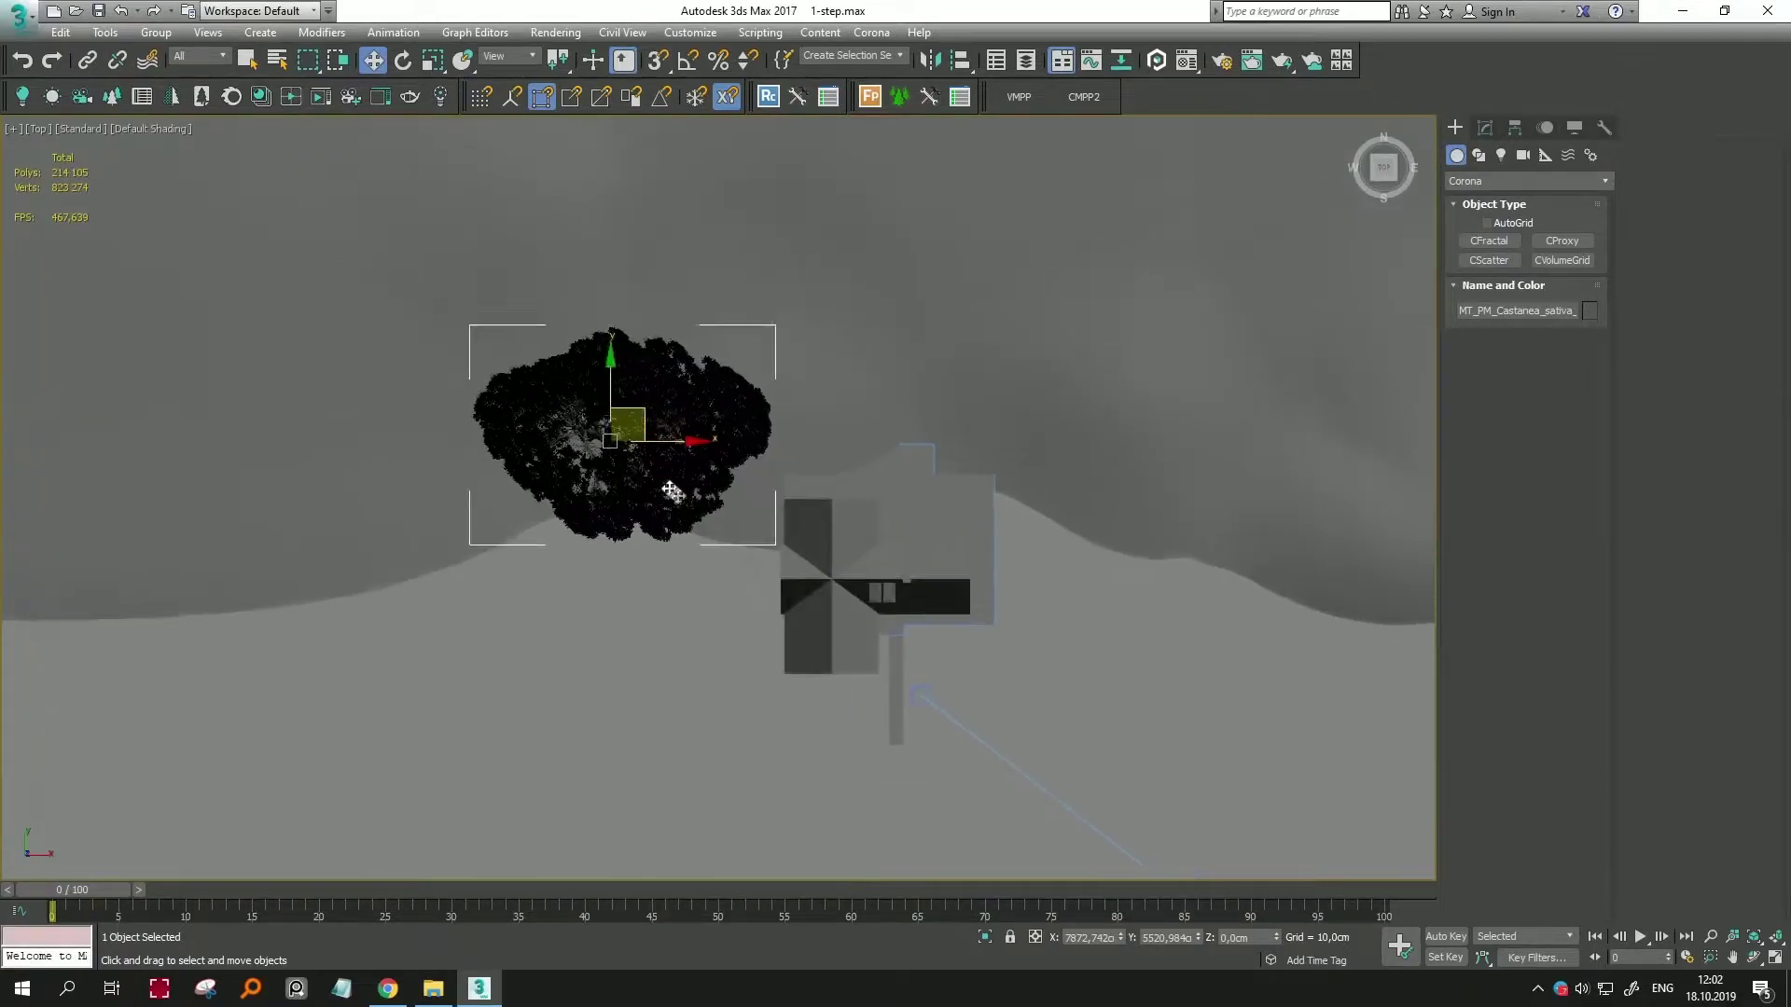
pyautogui.keyDown('alt'); pyautogui.moveTo(336, 252); pyautogui.dragTo(671, 466, button='middle'); pyautogui.keyUp('alt')
pyautogui.scroll(3, 672, 471)
pyautogui.scroll(3, 678, 437)
# Step: Check the chestnut tree's preview image in the tree models folder
pyautogui.hotkey('alt', 'Tab')
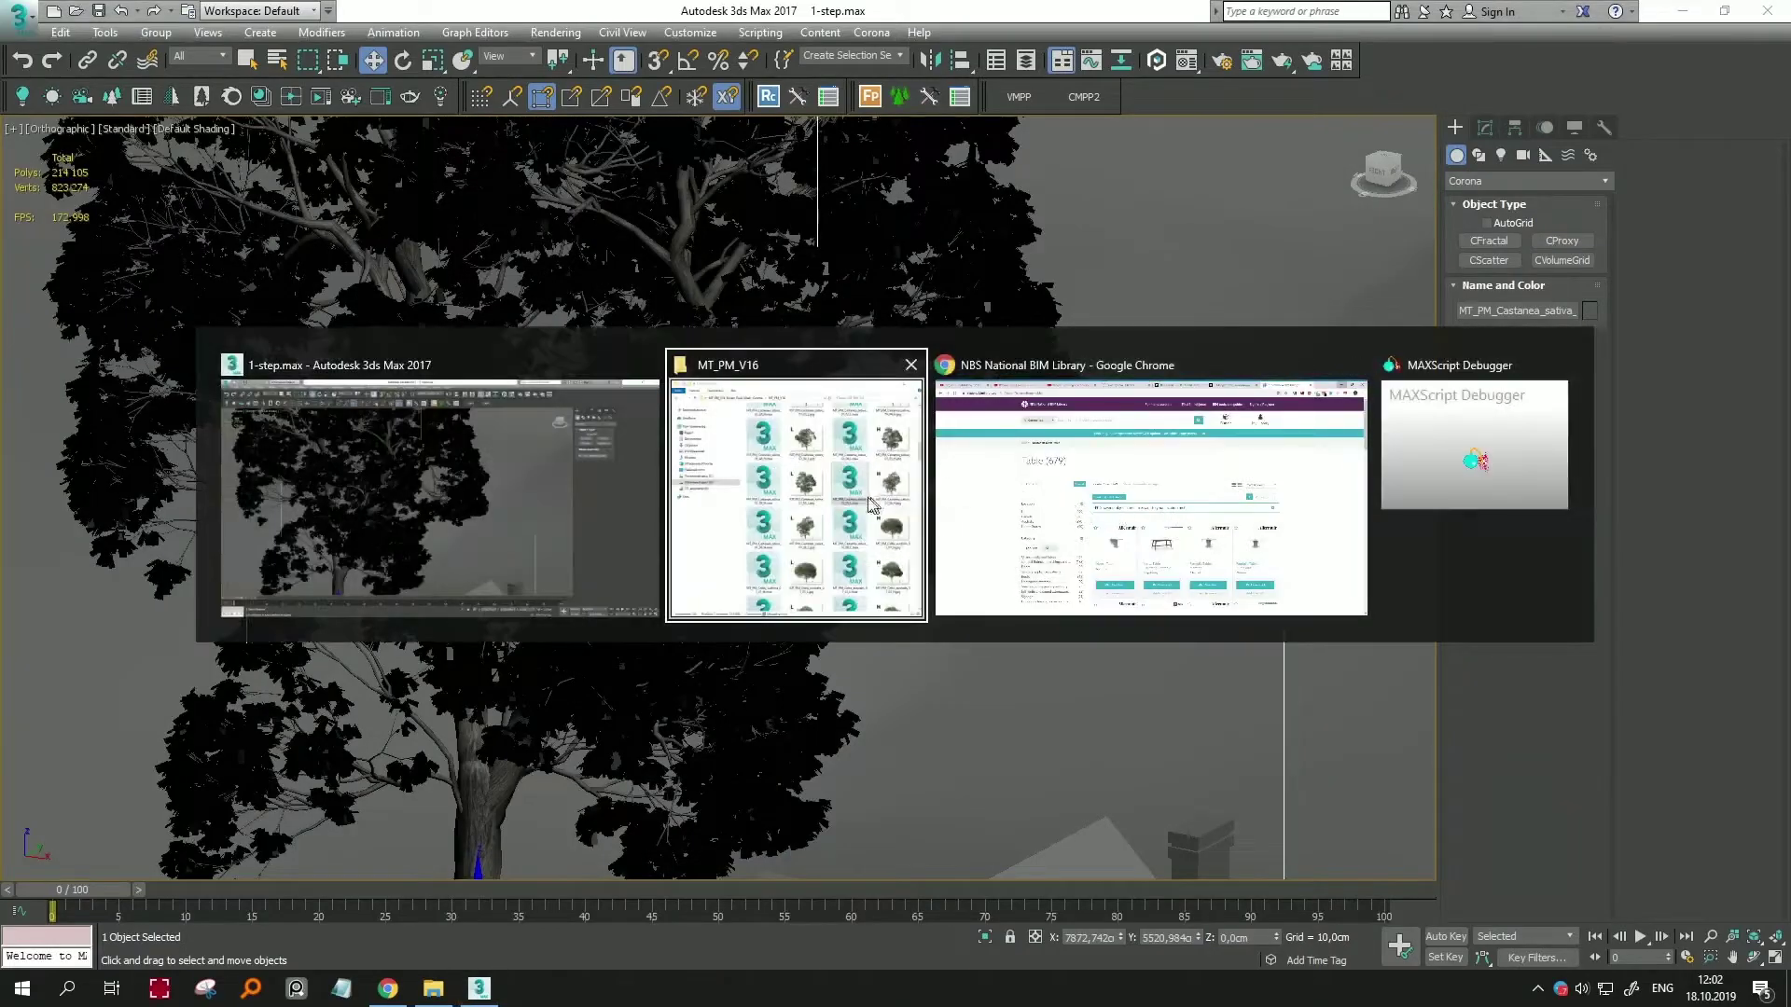
pyautogui.doubleClick(1536, 396)
pyautogui.scroll(3, 1133, 386)
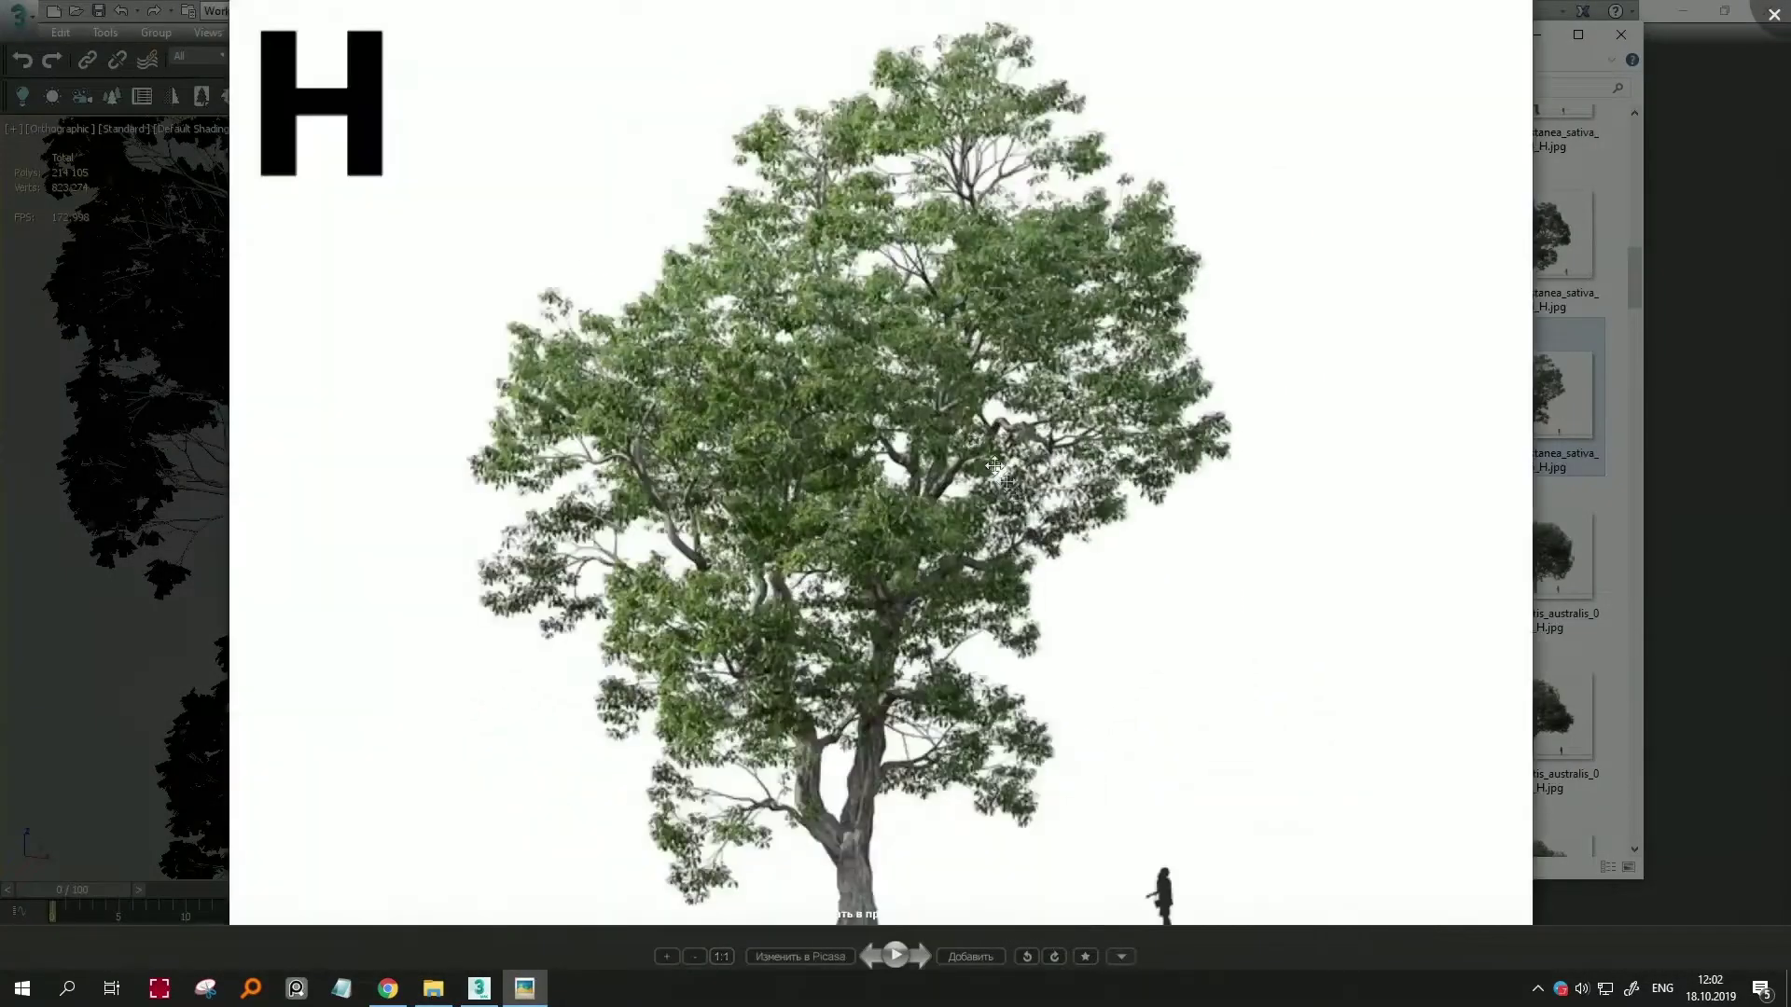
pyautogui.scroll(-1, 1018, 445)
pyautogui.press('Escape')
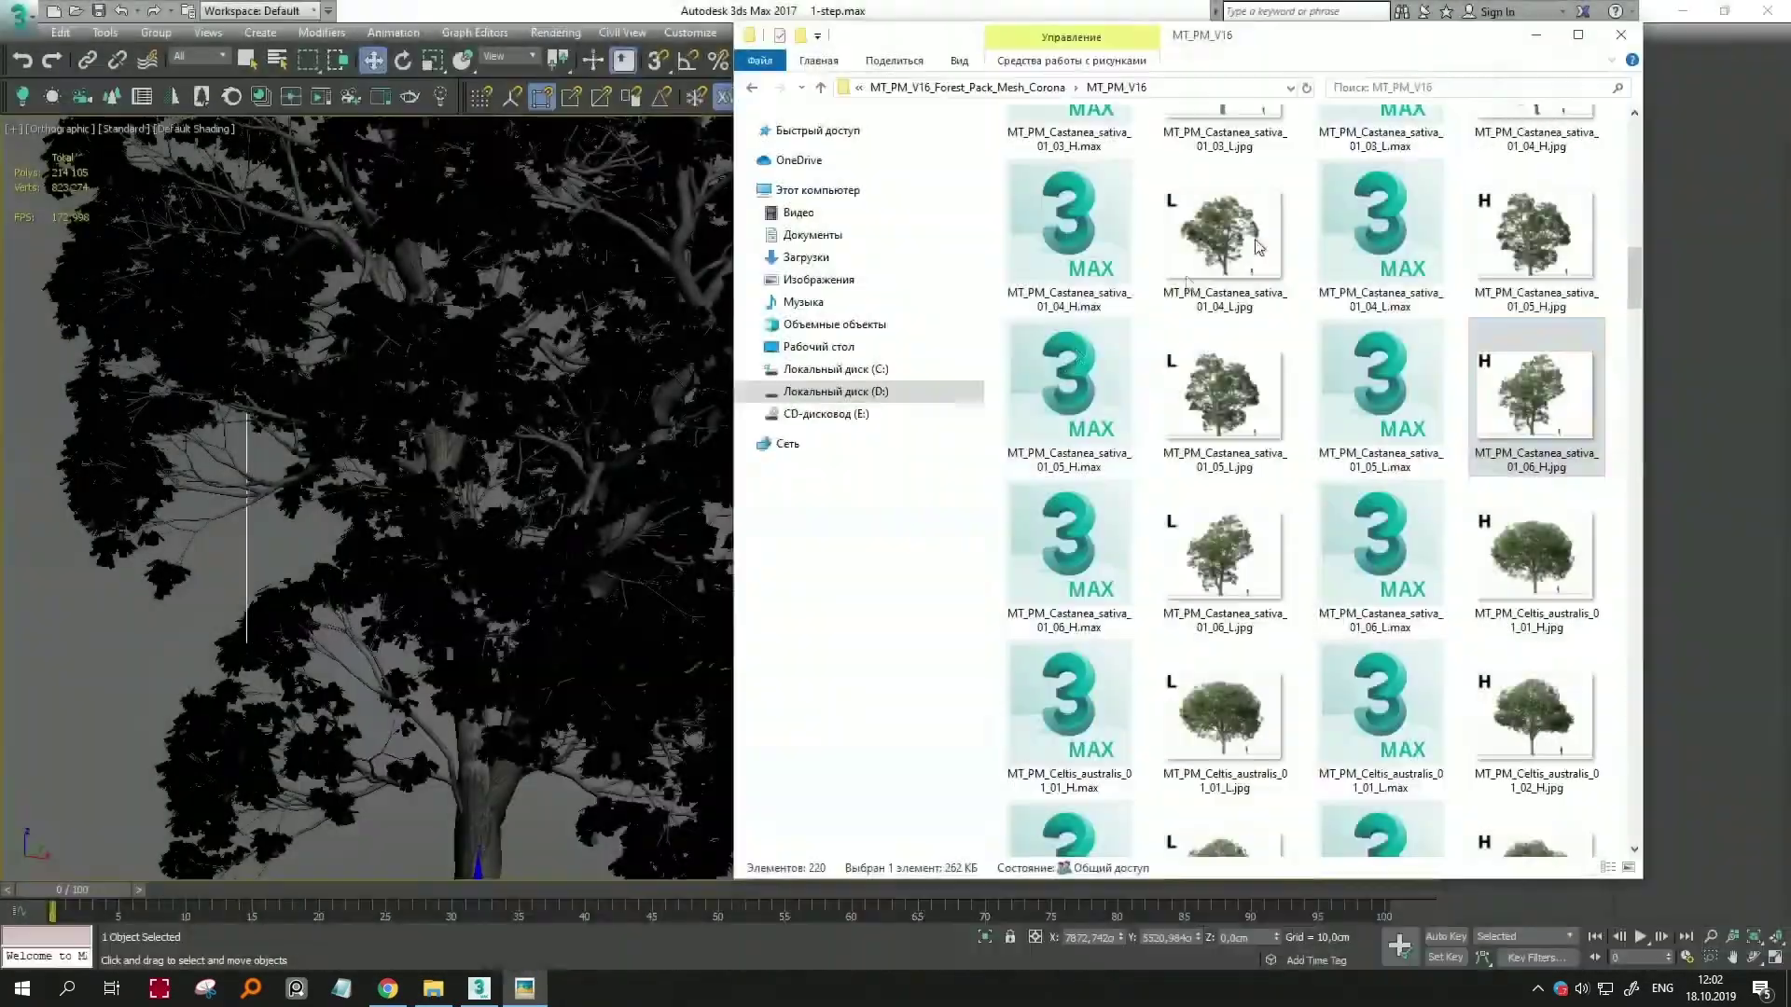
pyautogui.hotkey('alt', 'Tab')
# Step: Frame the tree and house in the Top view
pyautogui.moveTo(354, 345); pyautogui.dragTo(624, 392, button='middle')
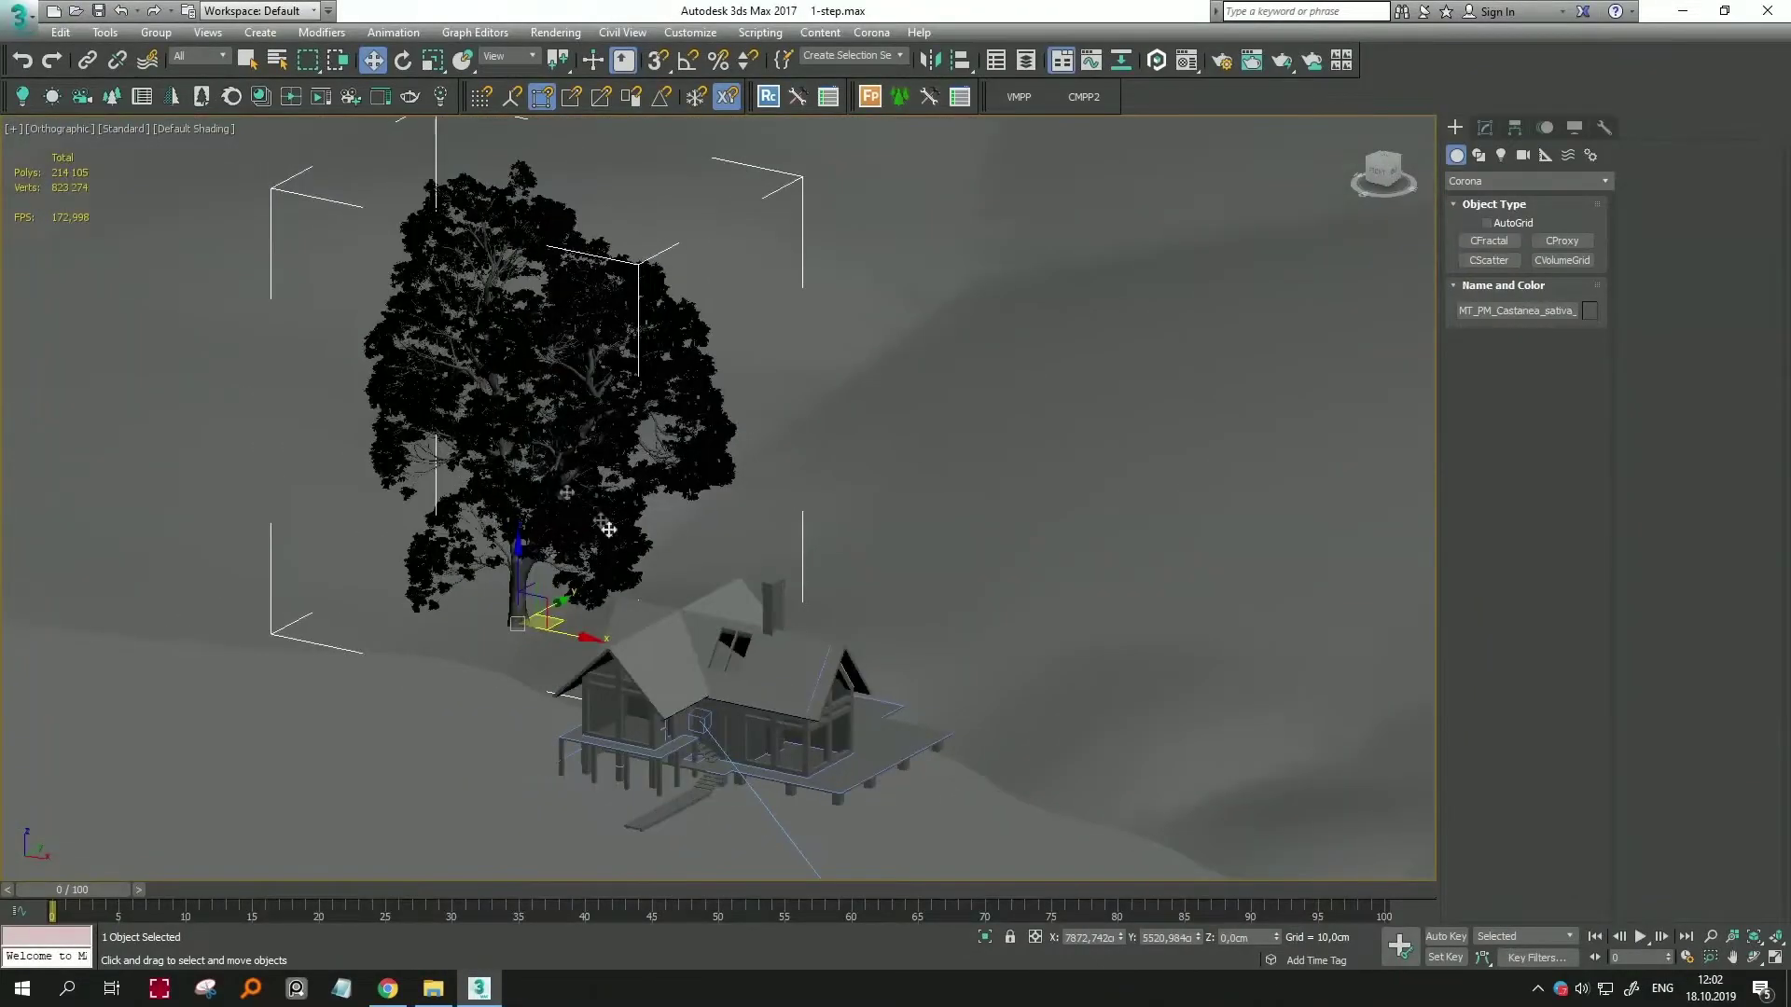
pyautogui.press('t')
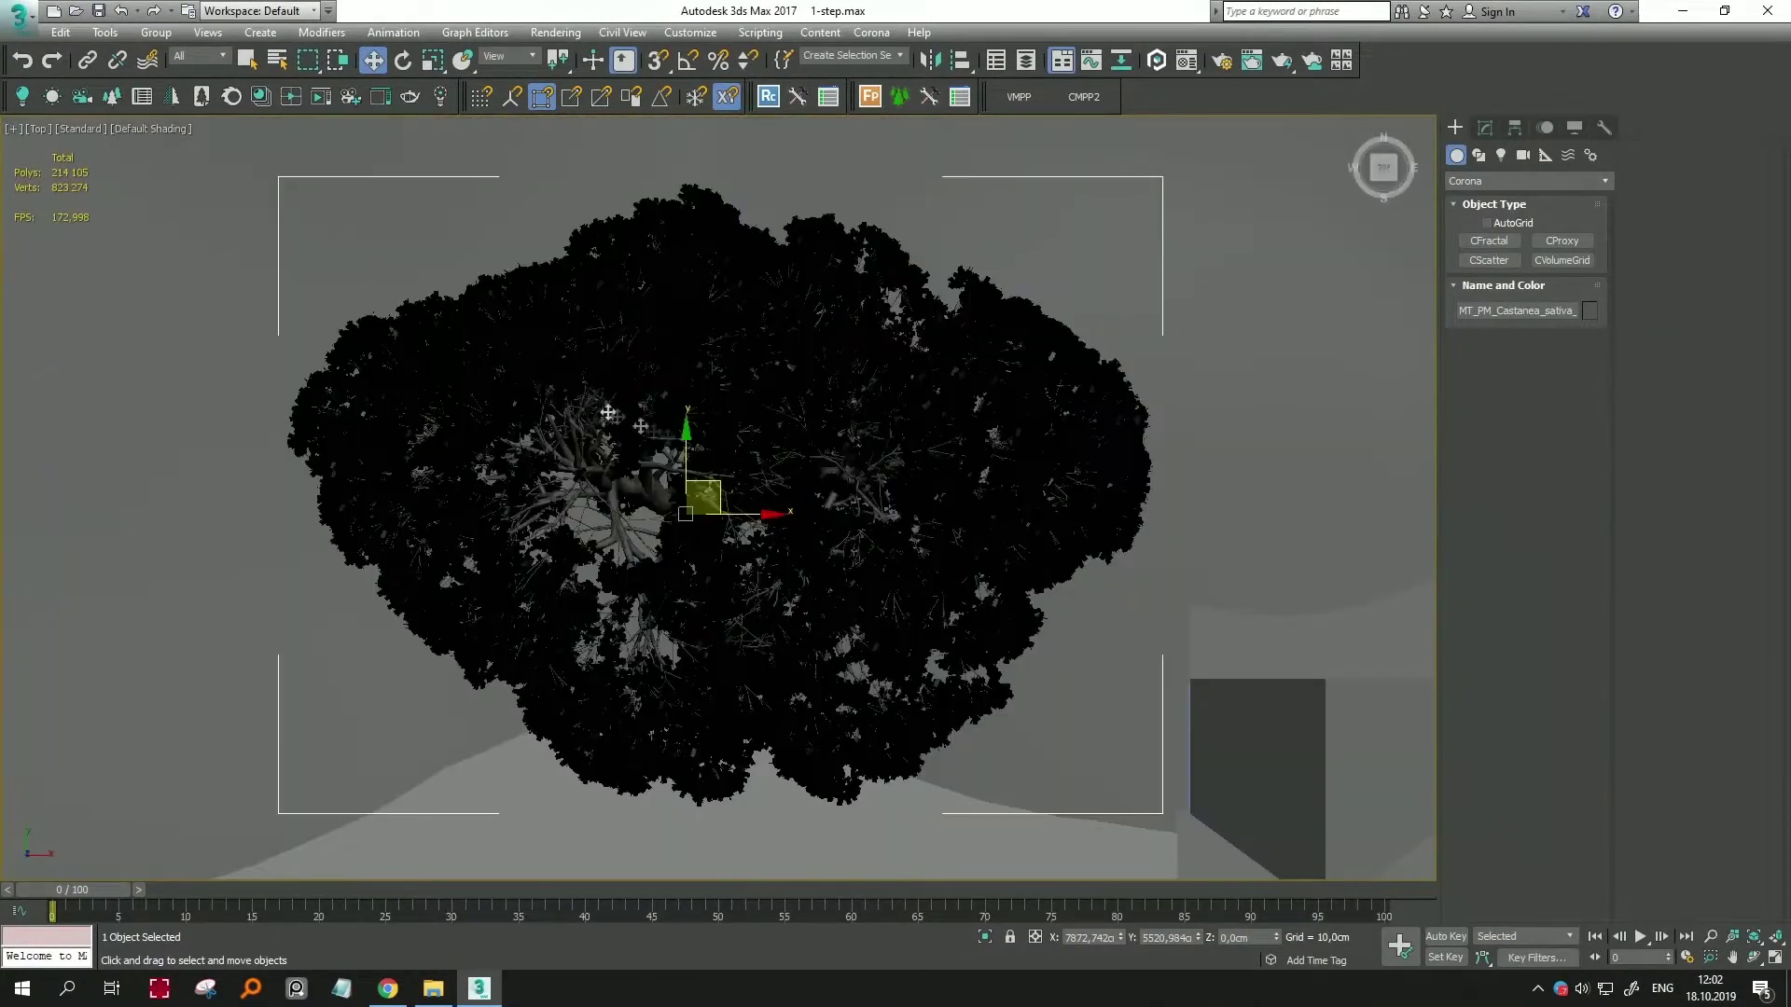
pyautogui.scroll(-3, 880, 429)
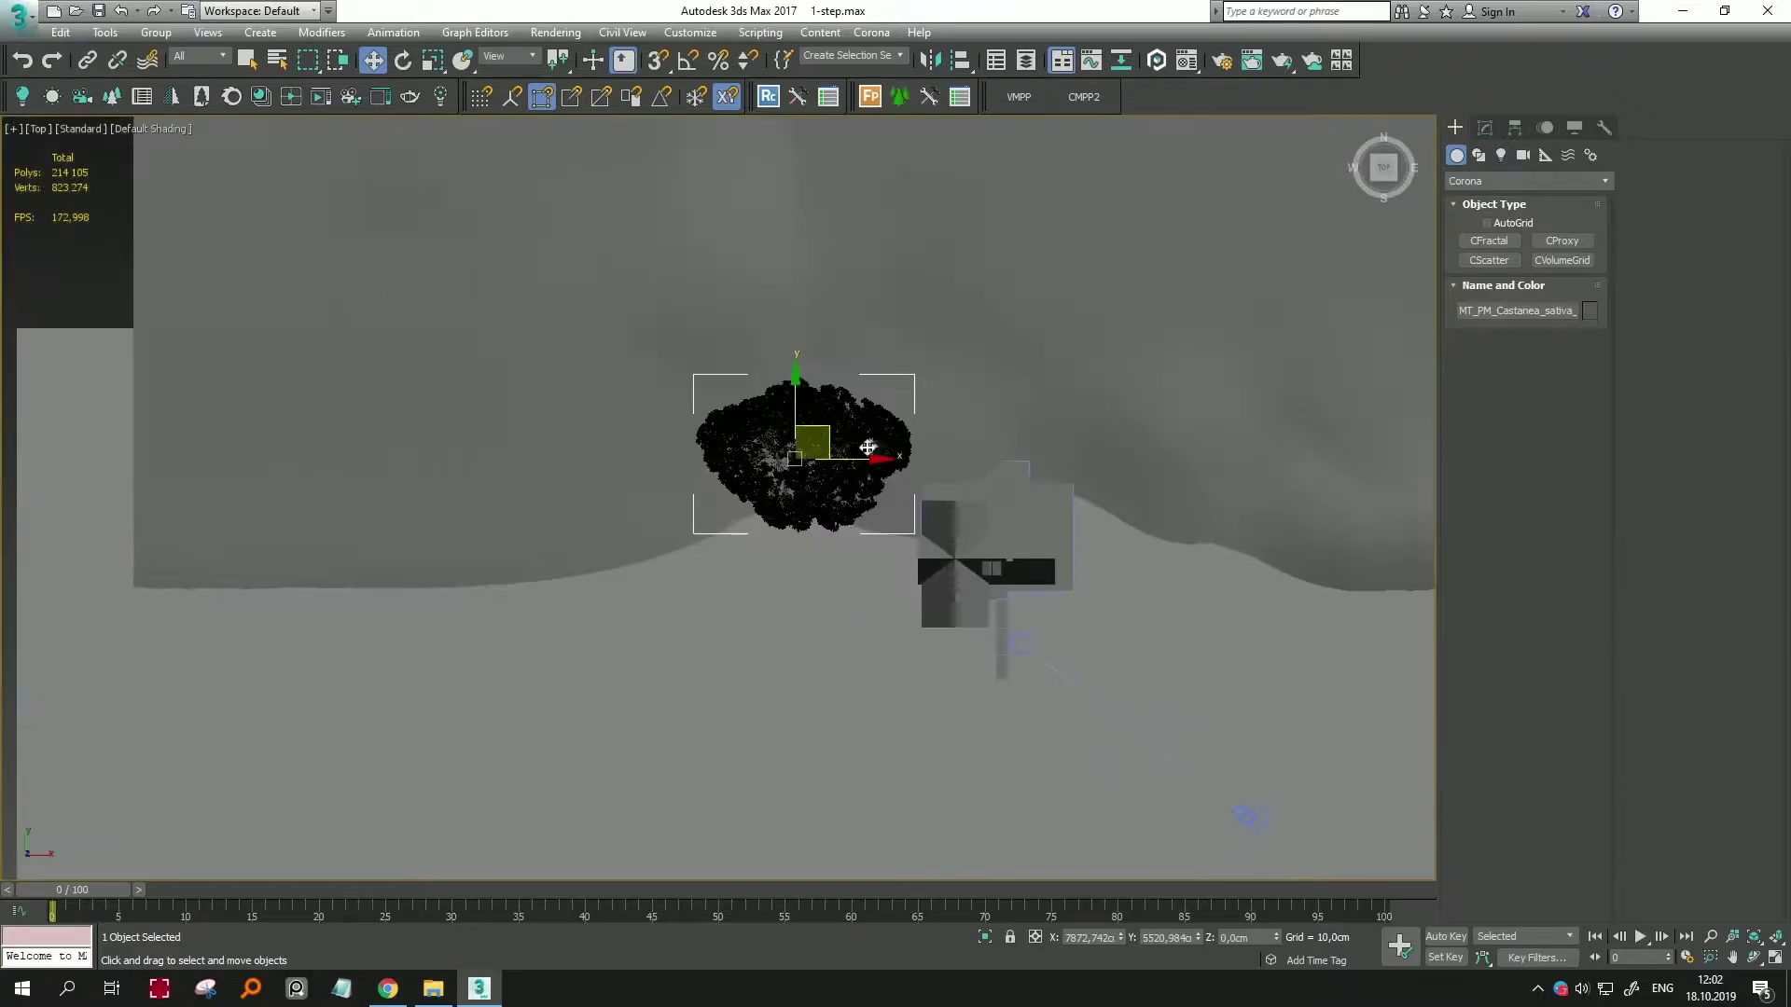
pyautogui.click(1576, 180)
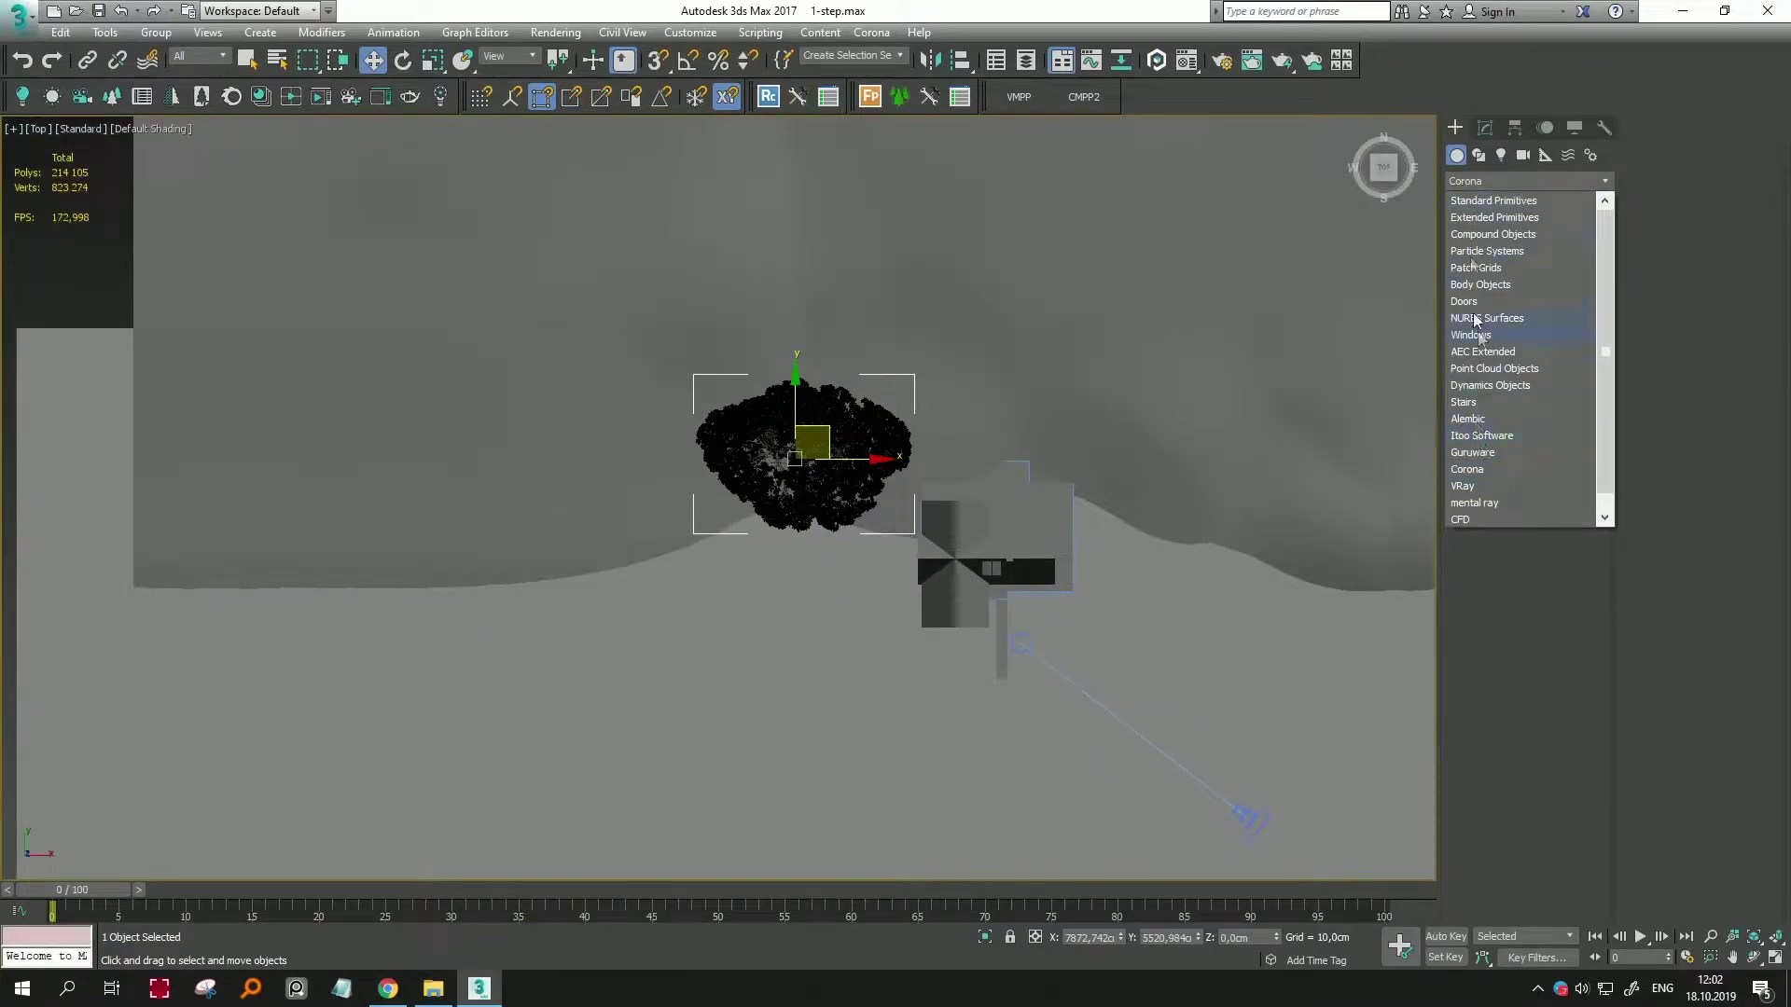
# Step: Create a Corona CProxy just below the chestnut tree and nudge it slightly down-right
pyautogui.click(1489, 469)
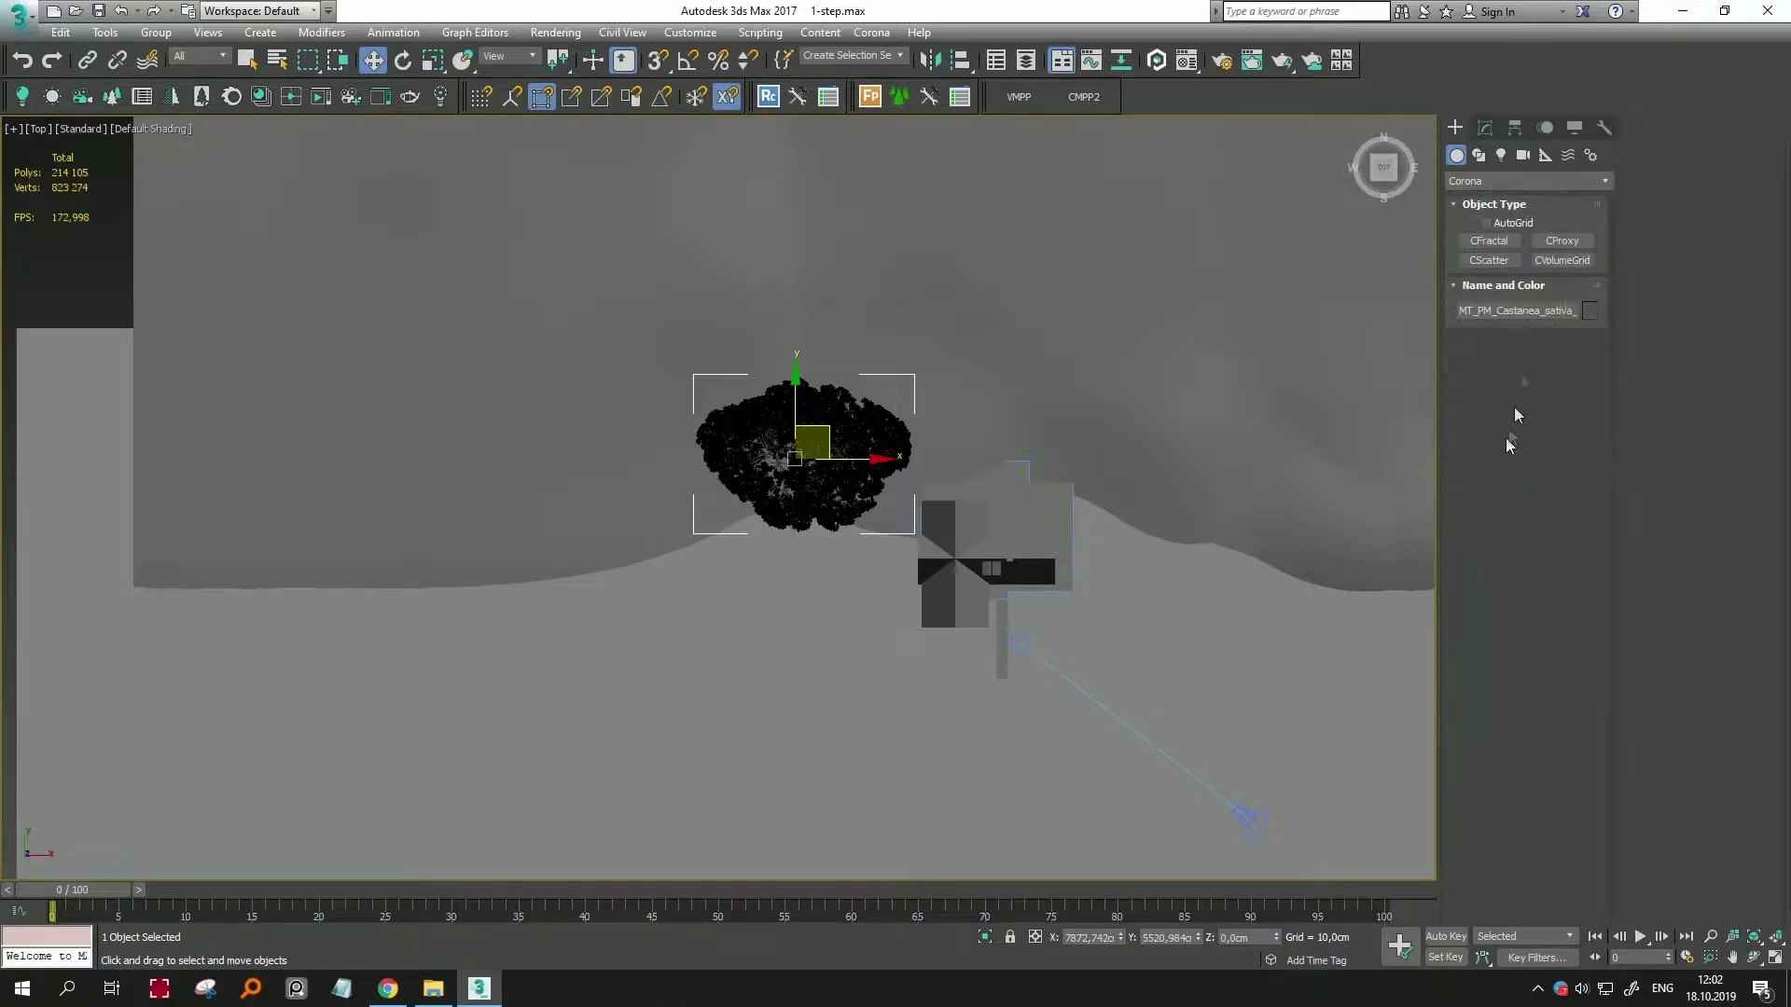
pyautogui.click(1575, 248)
pyautogui.scroll(5, 1064, 428)
pyautogui.scroll(-5, 1020, 412)
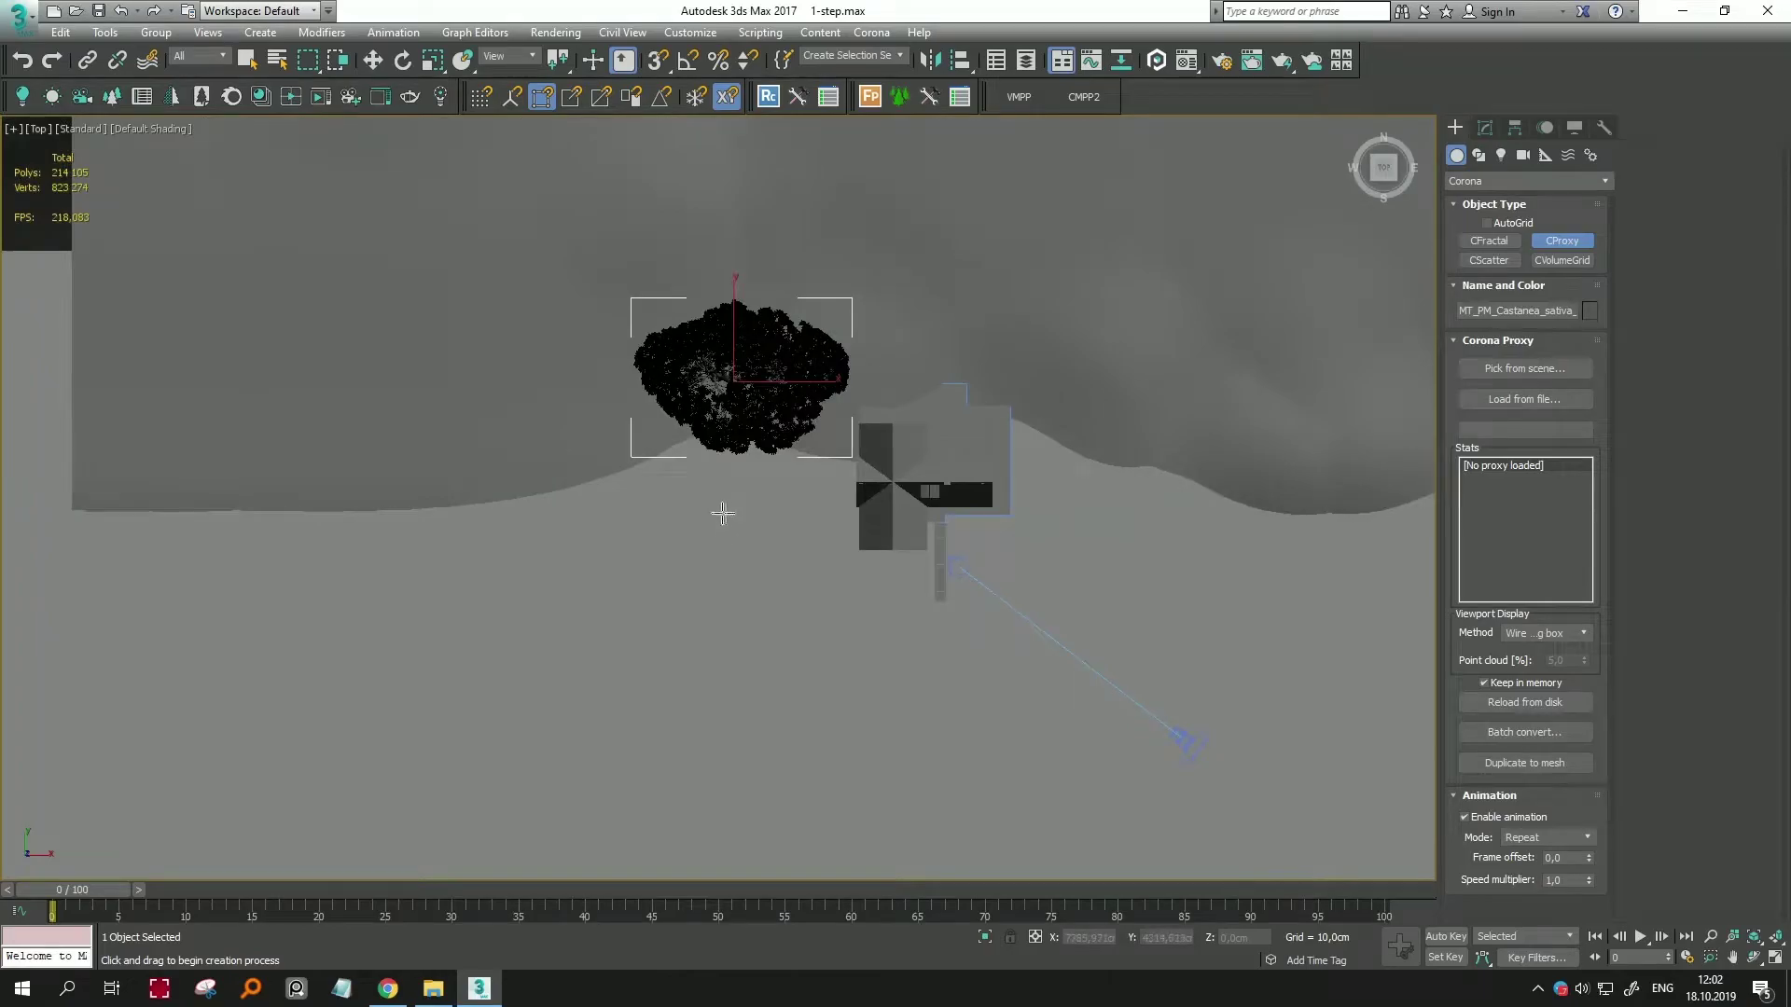
pyautogui.click(1578, 250)
pyautogui.moveTo(716, 540); pyautogui.dragTo(759, 603)
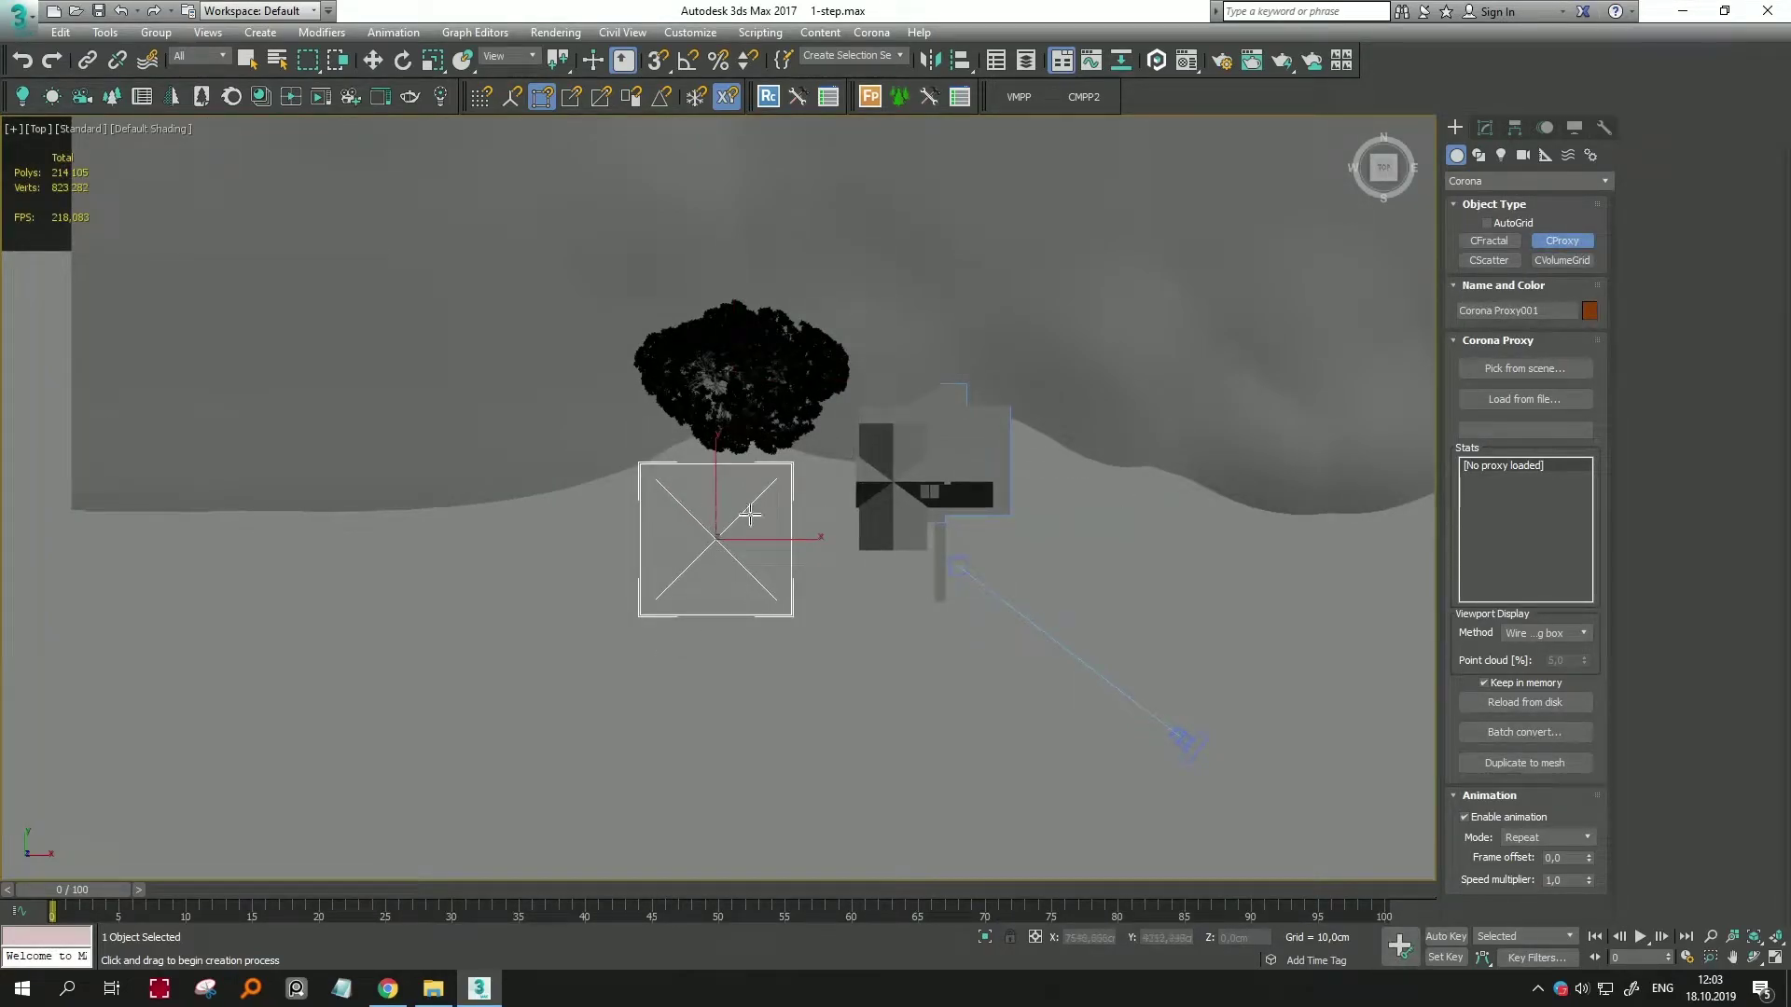
pyautogui.press('w')
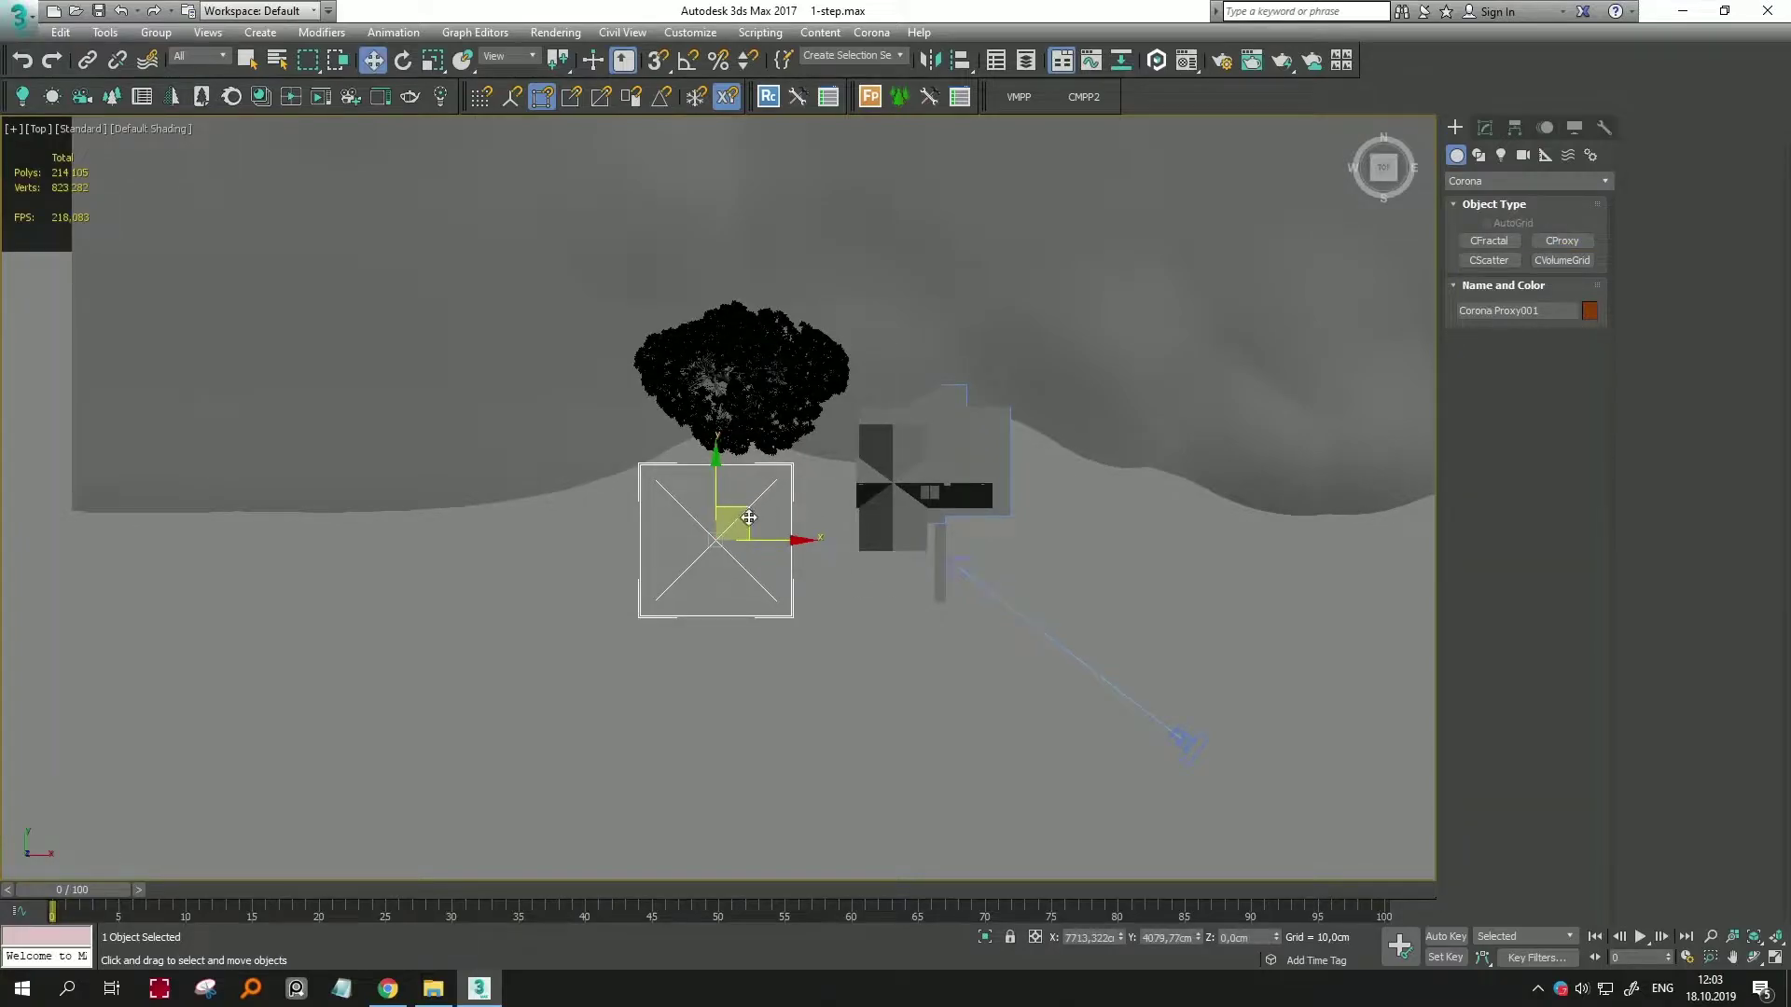
pyautogui.moveTo(749, 517); pyautogui.dragTo(761, 559)
pyautogui.click(1483, 128)
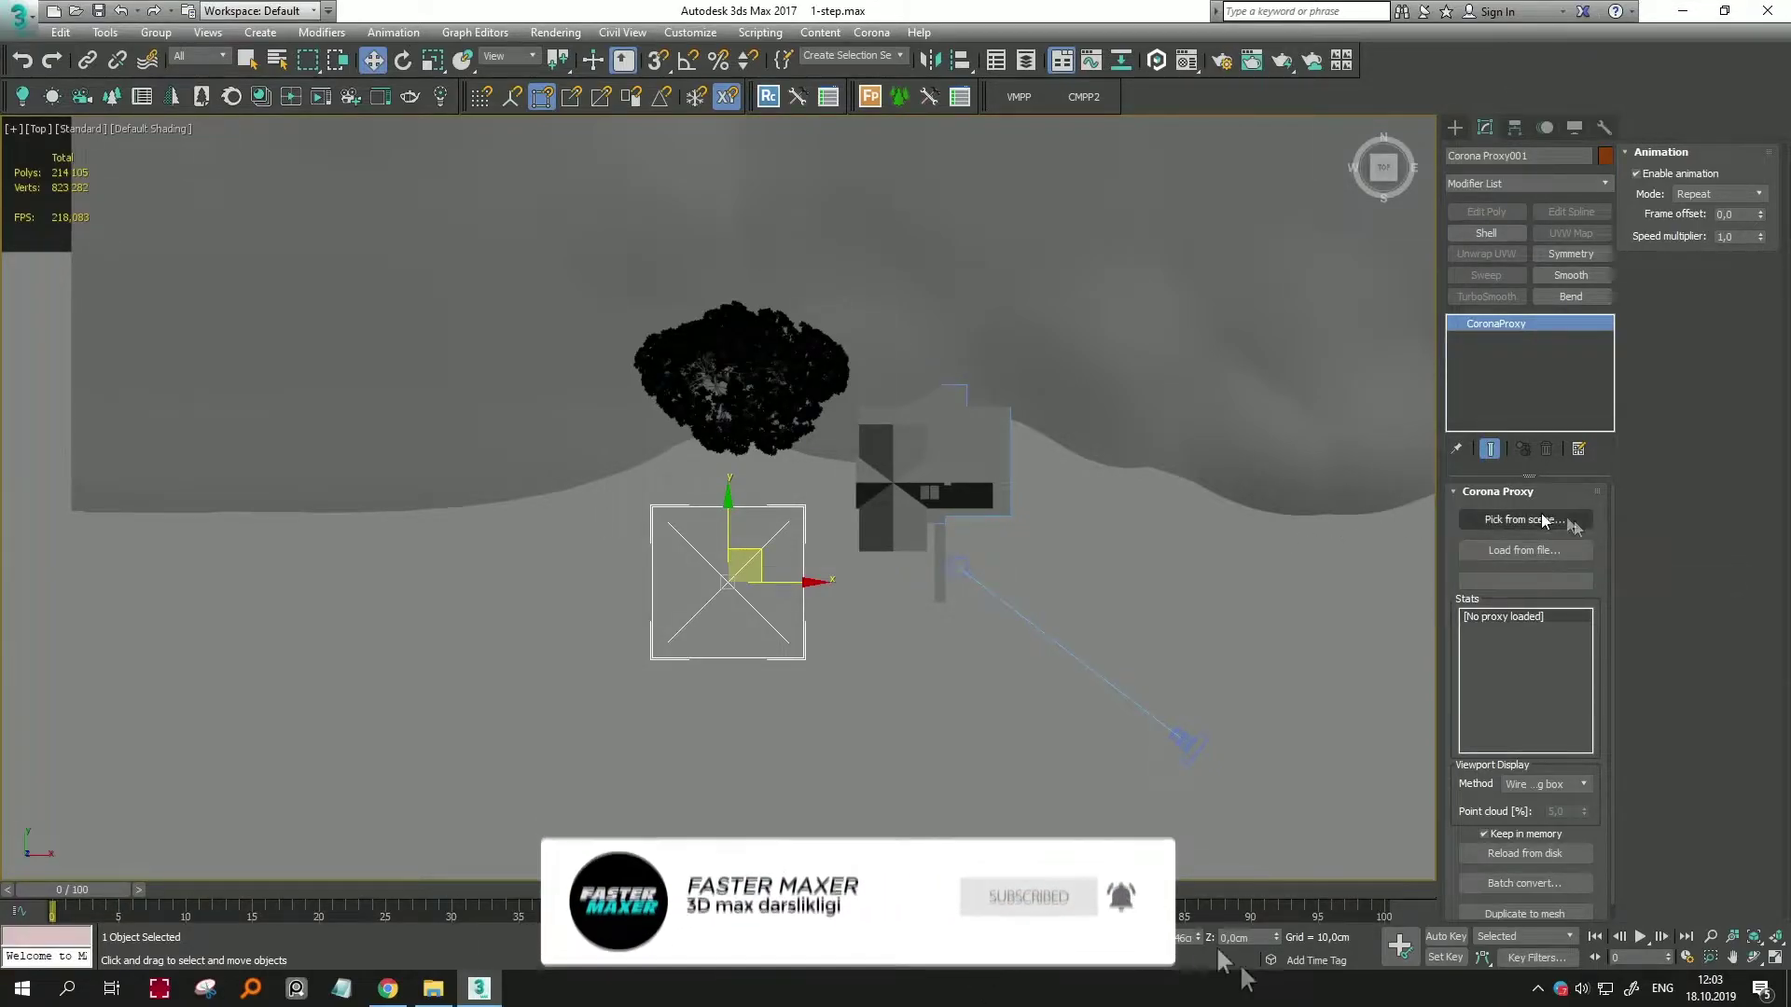
pyautogui.click(1543, 520)
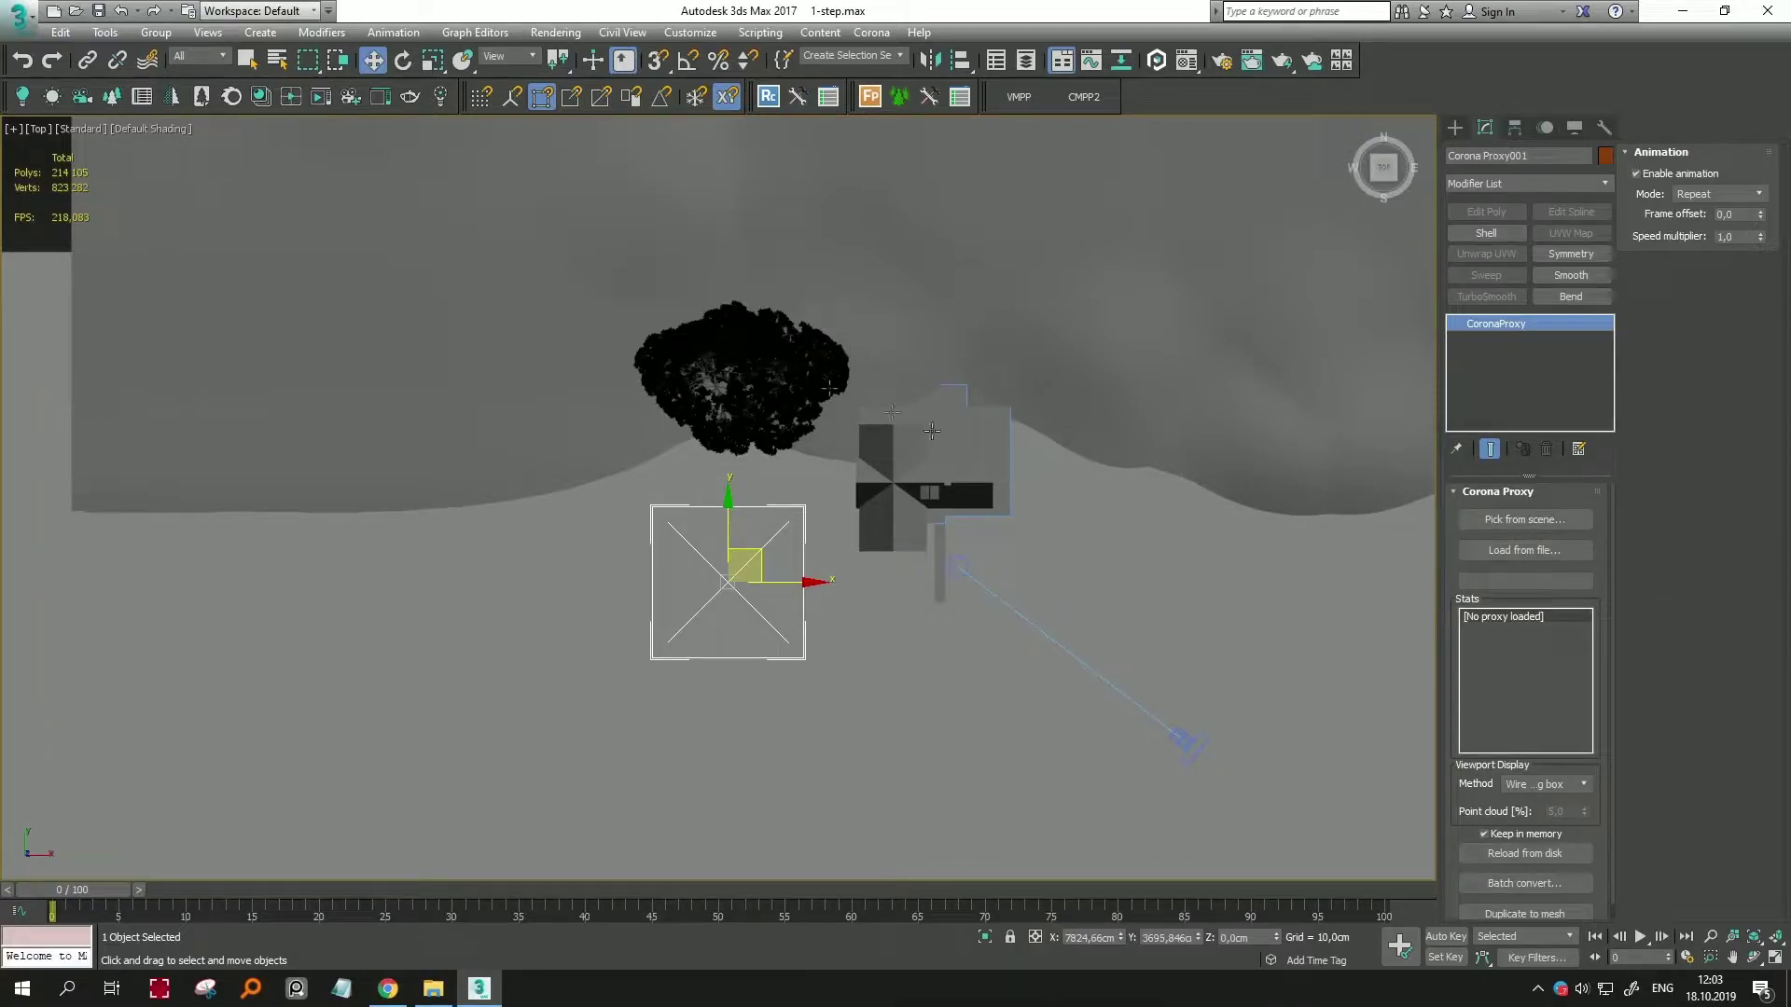
# Step: Pick the chestnut tree as the proxy source, save the .cgeo, and move the proxy left along X
pyautogui.click(1541, 523)
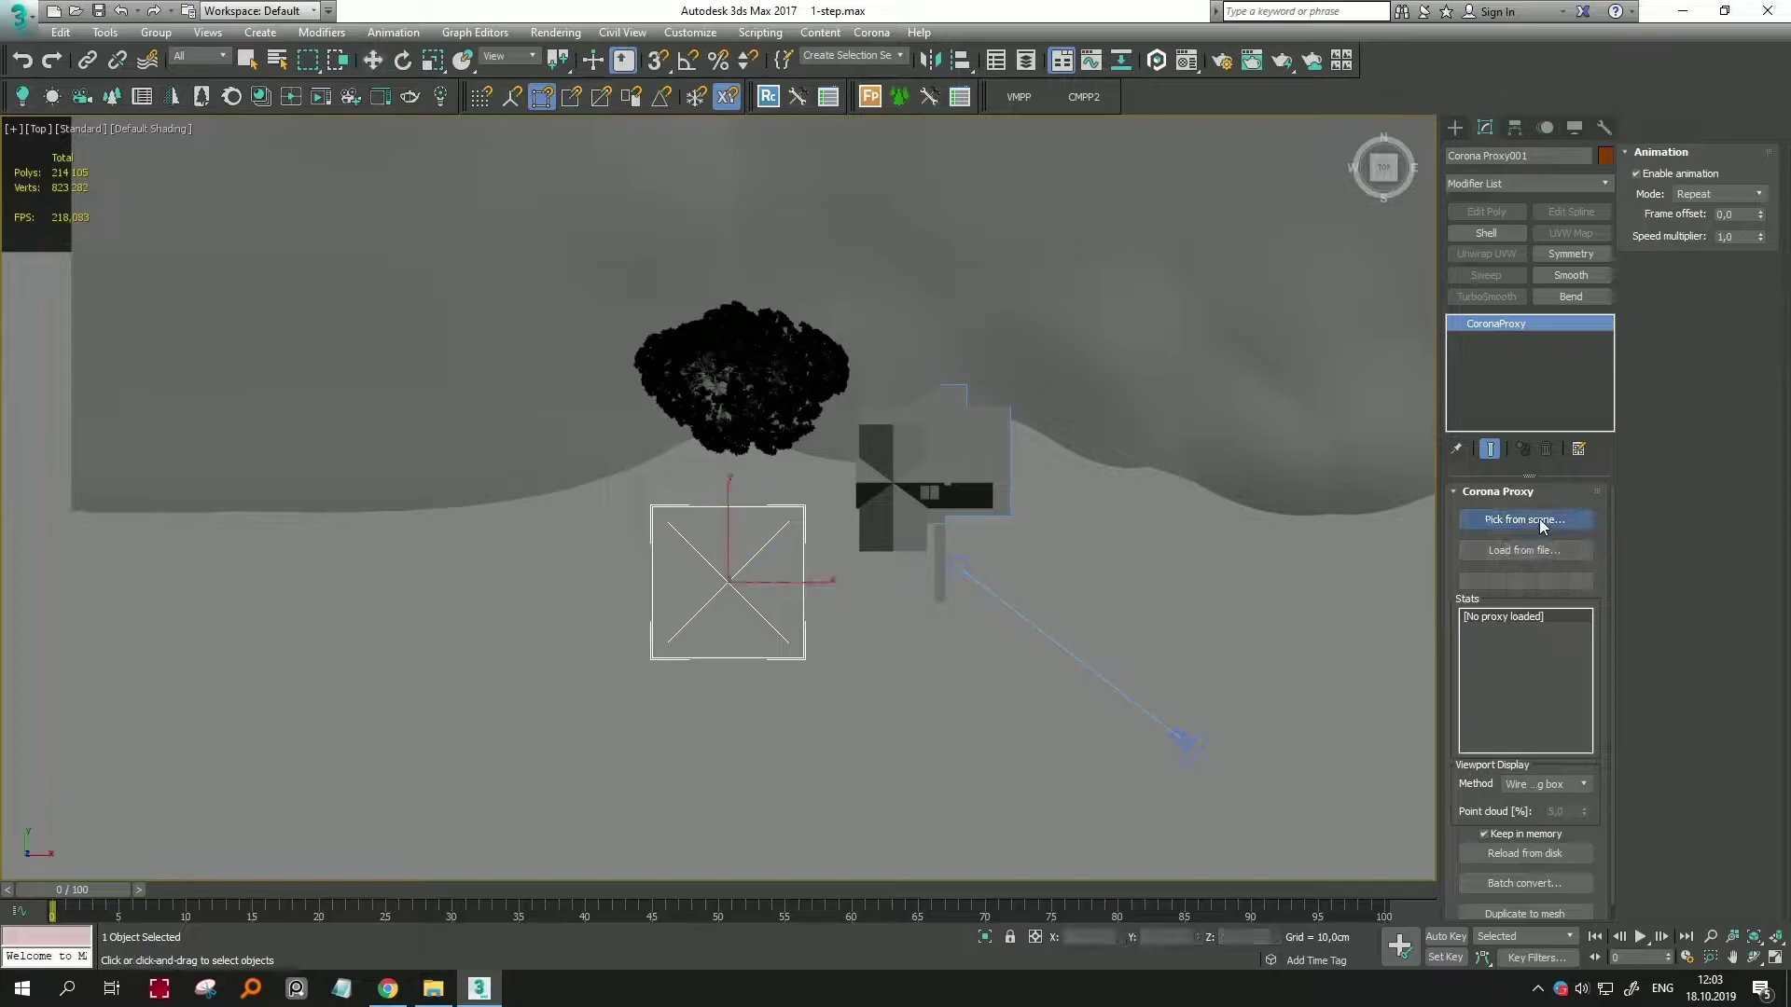
pyautogui.click(756, 369)
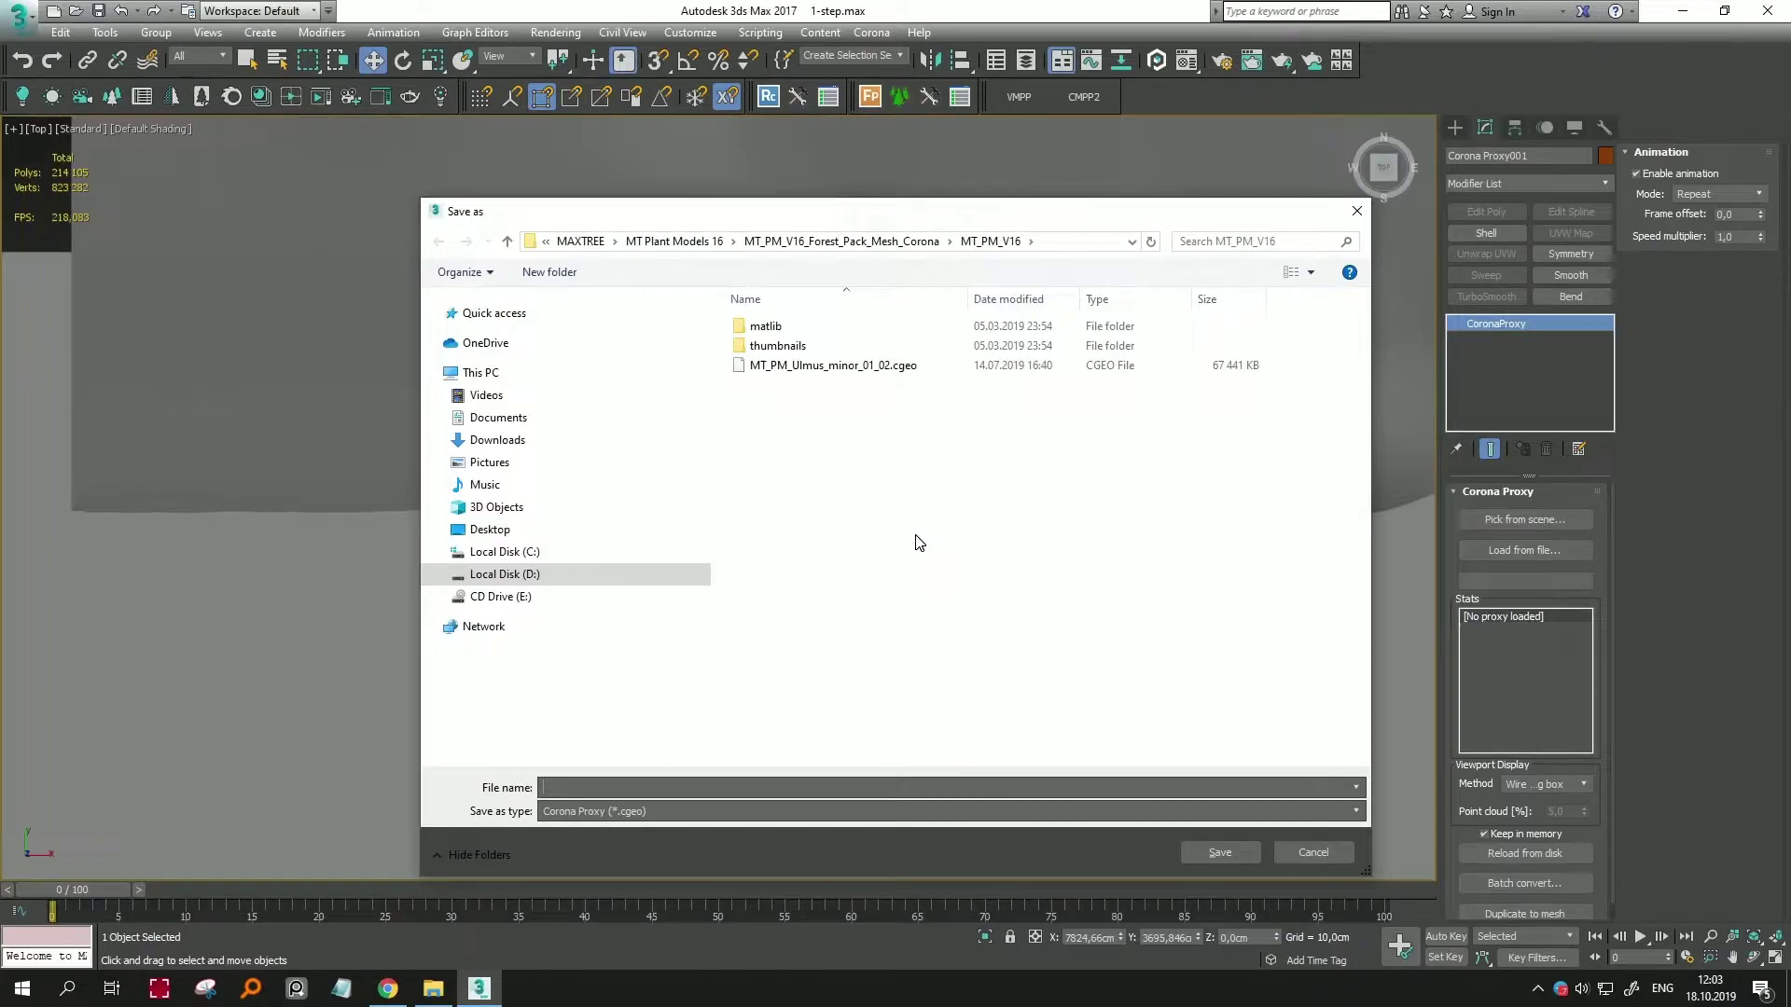
pyautogui.write('001')
pyautogui.press('Return')
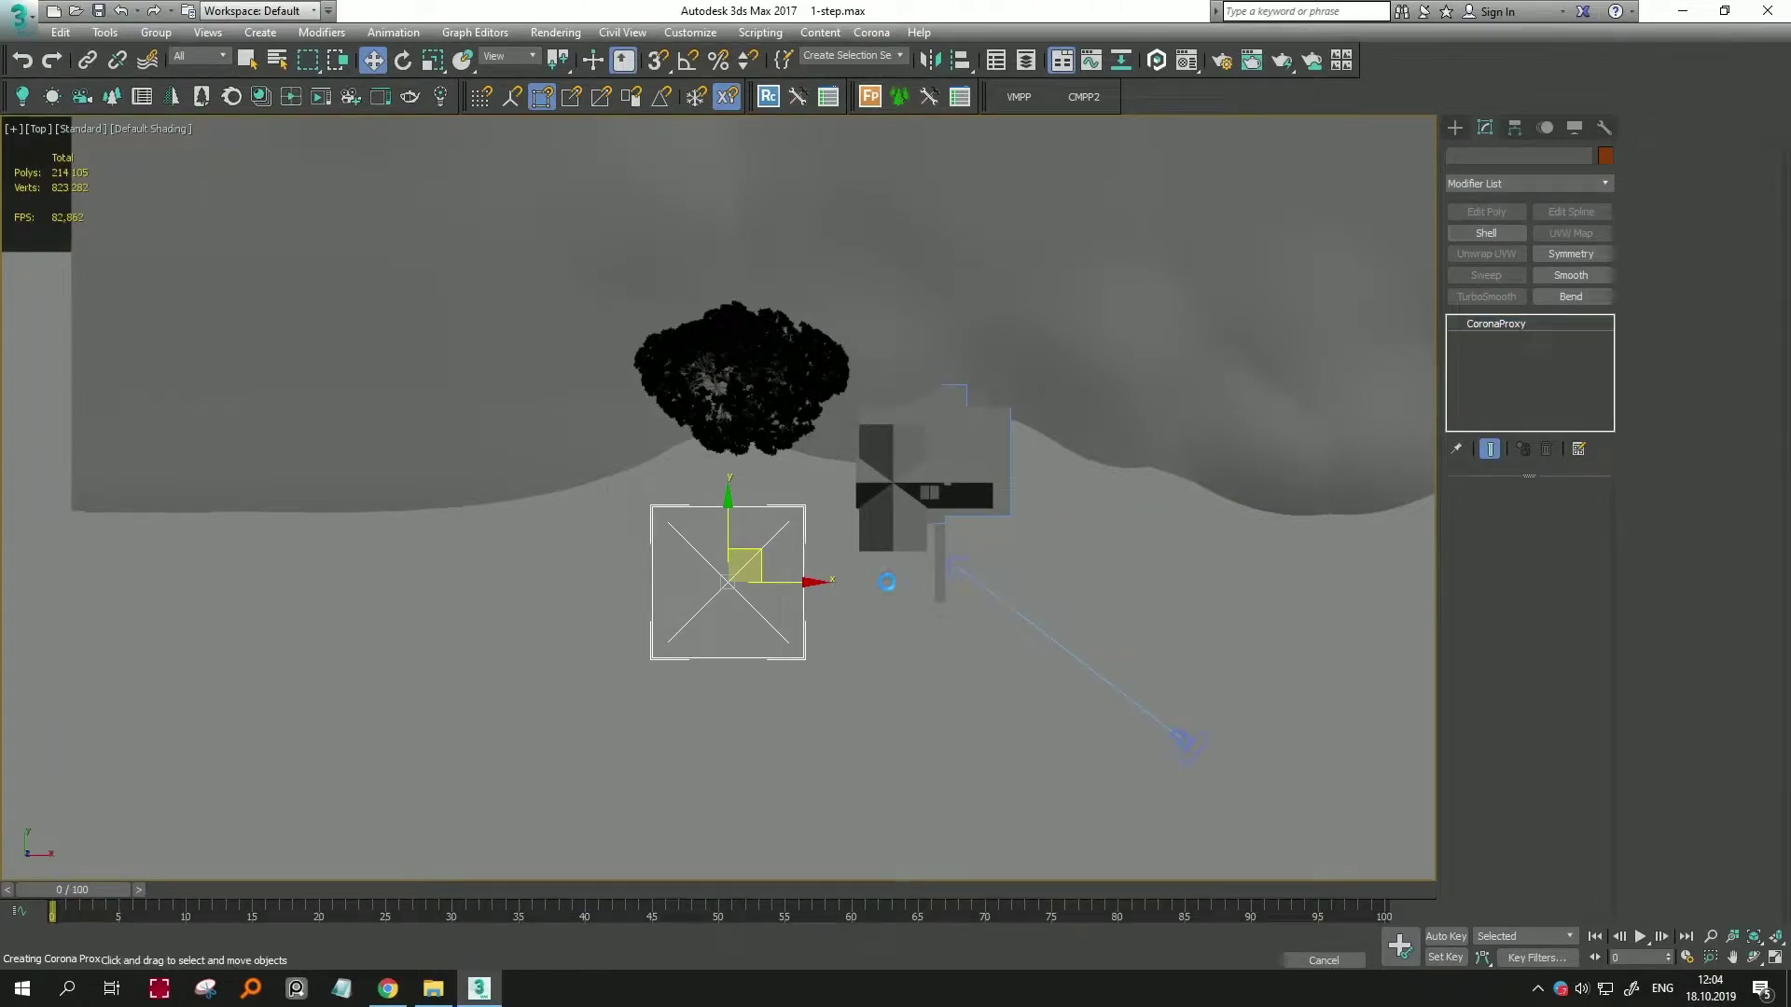
pyautogui.scroll(3, 750, 375)
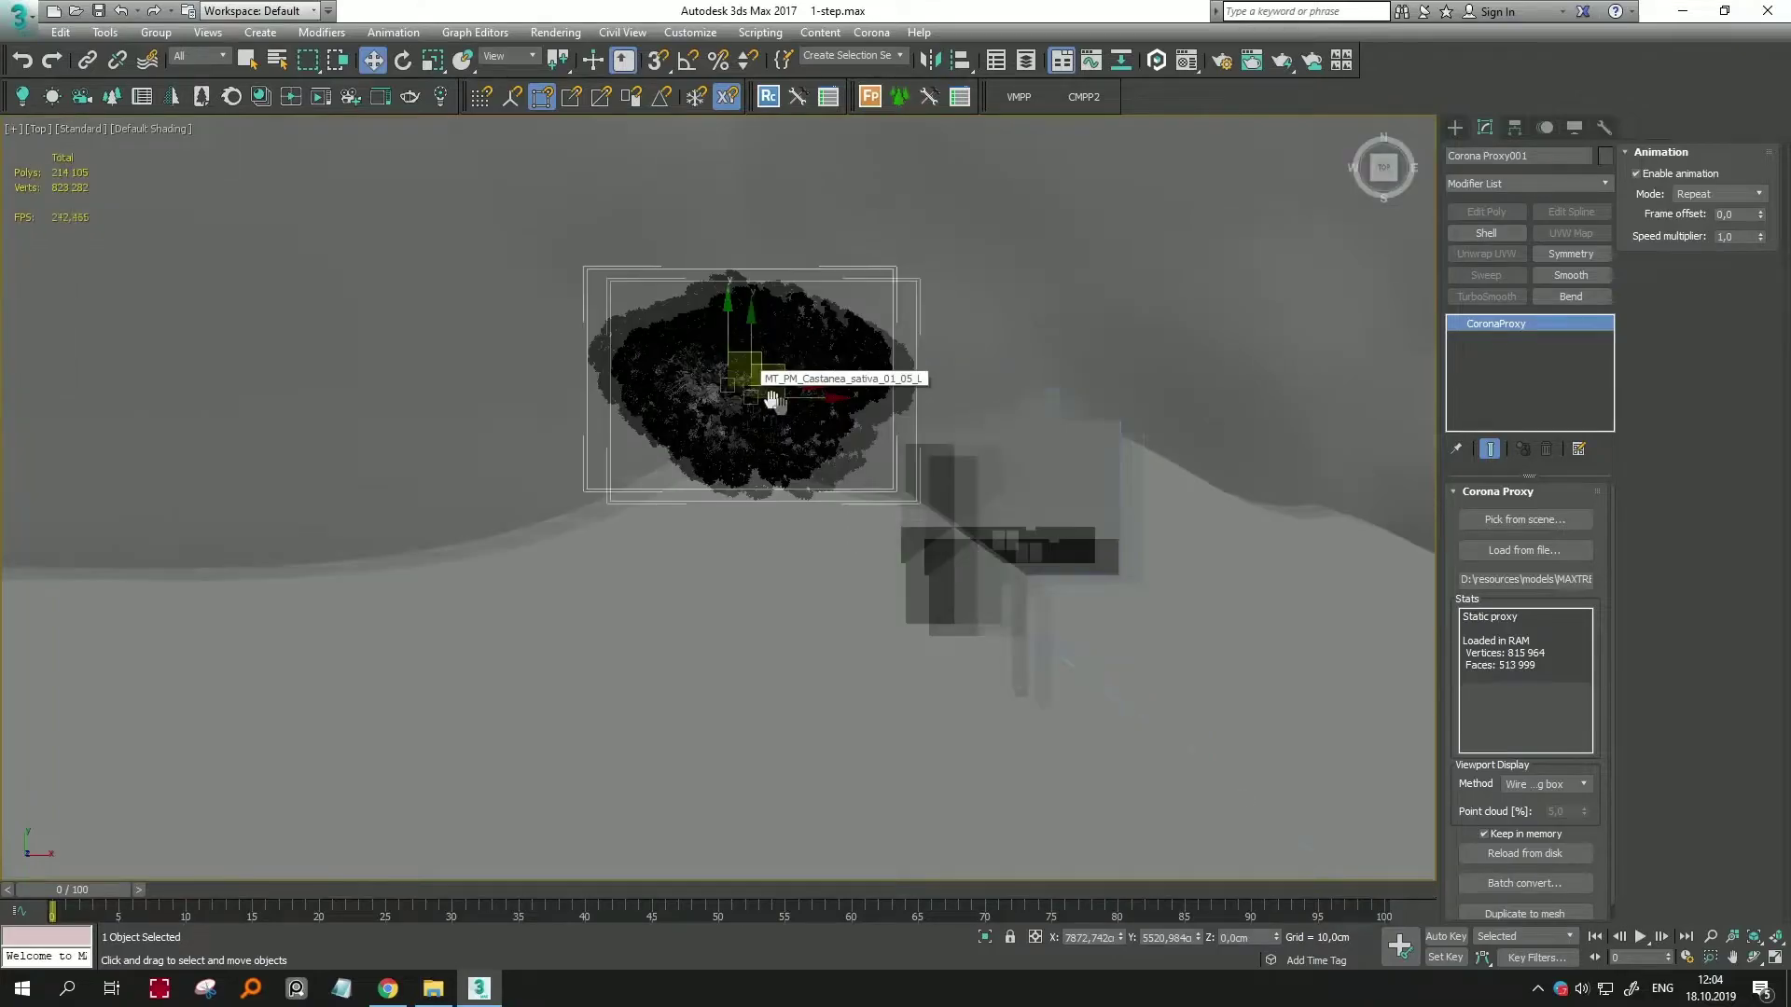
pyautogui.moveTo(752, 380); pyautogui.dragTo(936, 421, button='middle')
pyautogui.moveTo(941, 415); pyautogui.dragTo(567, 415)
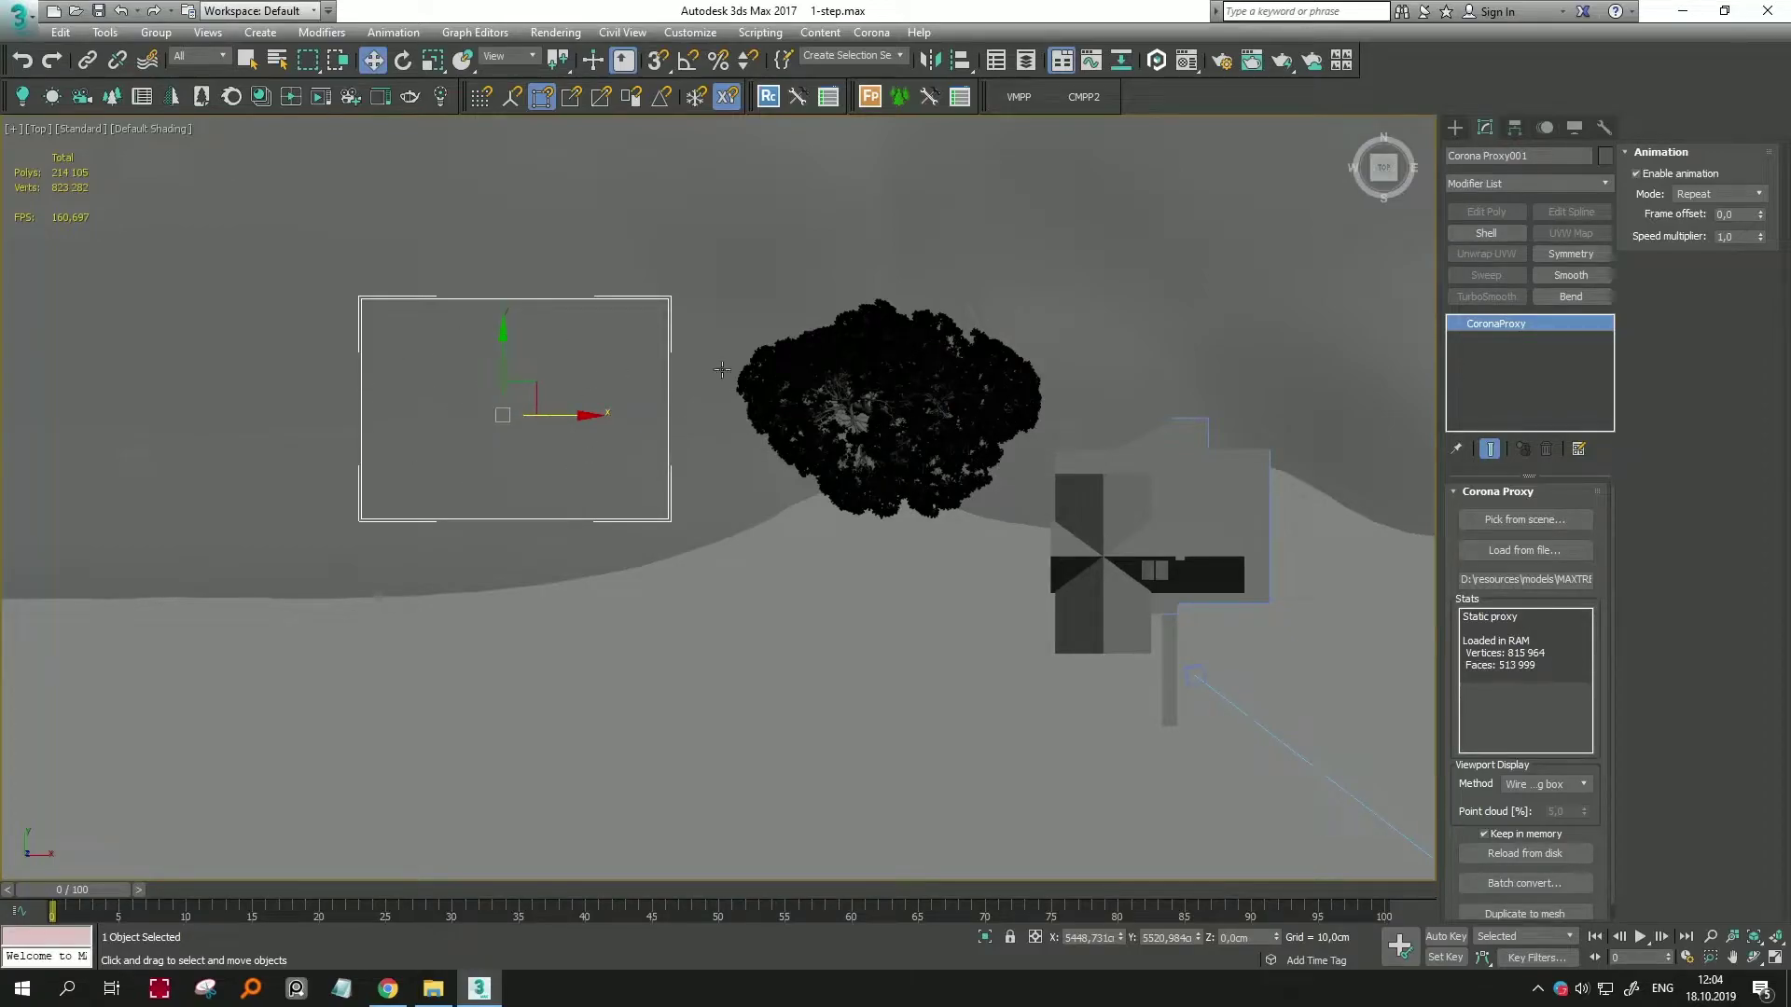
# Step: Select the Corona proxy and try Point cloud, then Full mesh viewport display
pyautogui.click(850, 361)
pyautogui.moveTo(695, 393); pyautogui.dragTo(751, 419, button='middle')
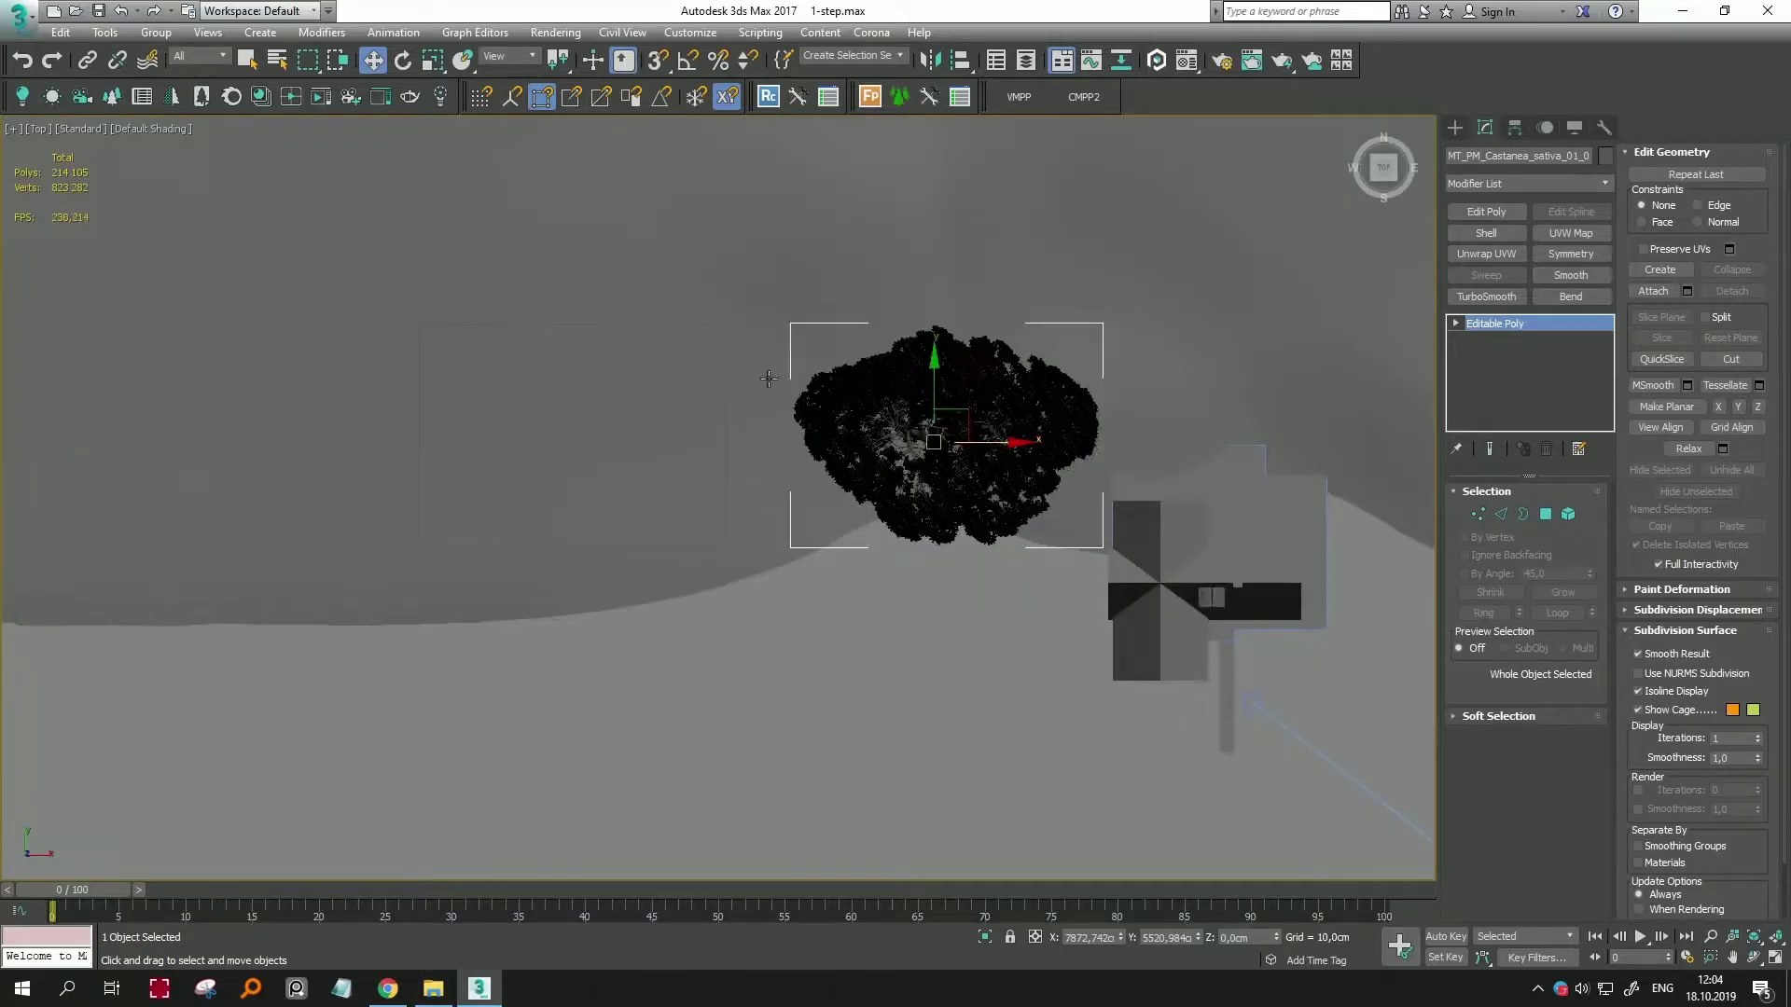
pyautogui.keyDown('alt'); pyautogui.moveTo(721, 346); pyautogui.dragTo(908, 393, button='middle'); pyautogui.keyUp('alt')
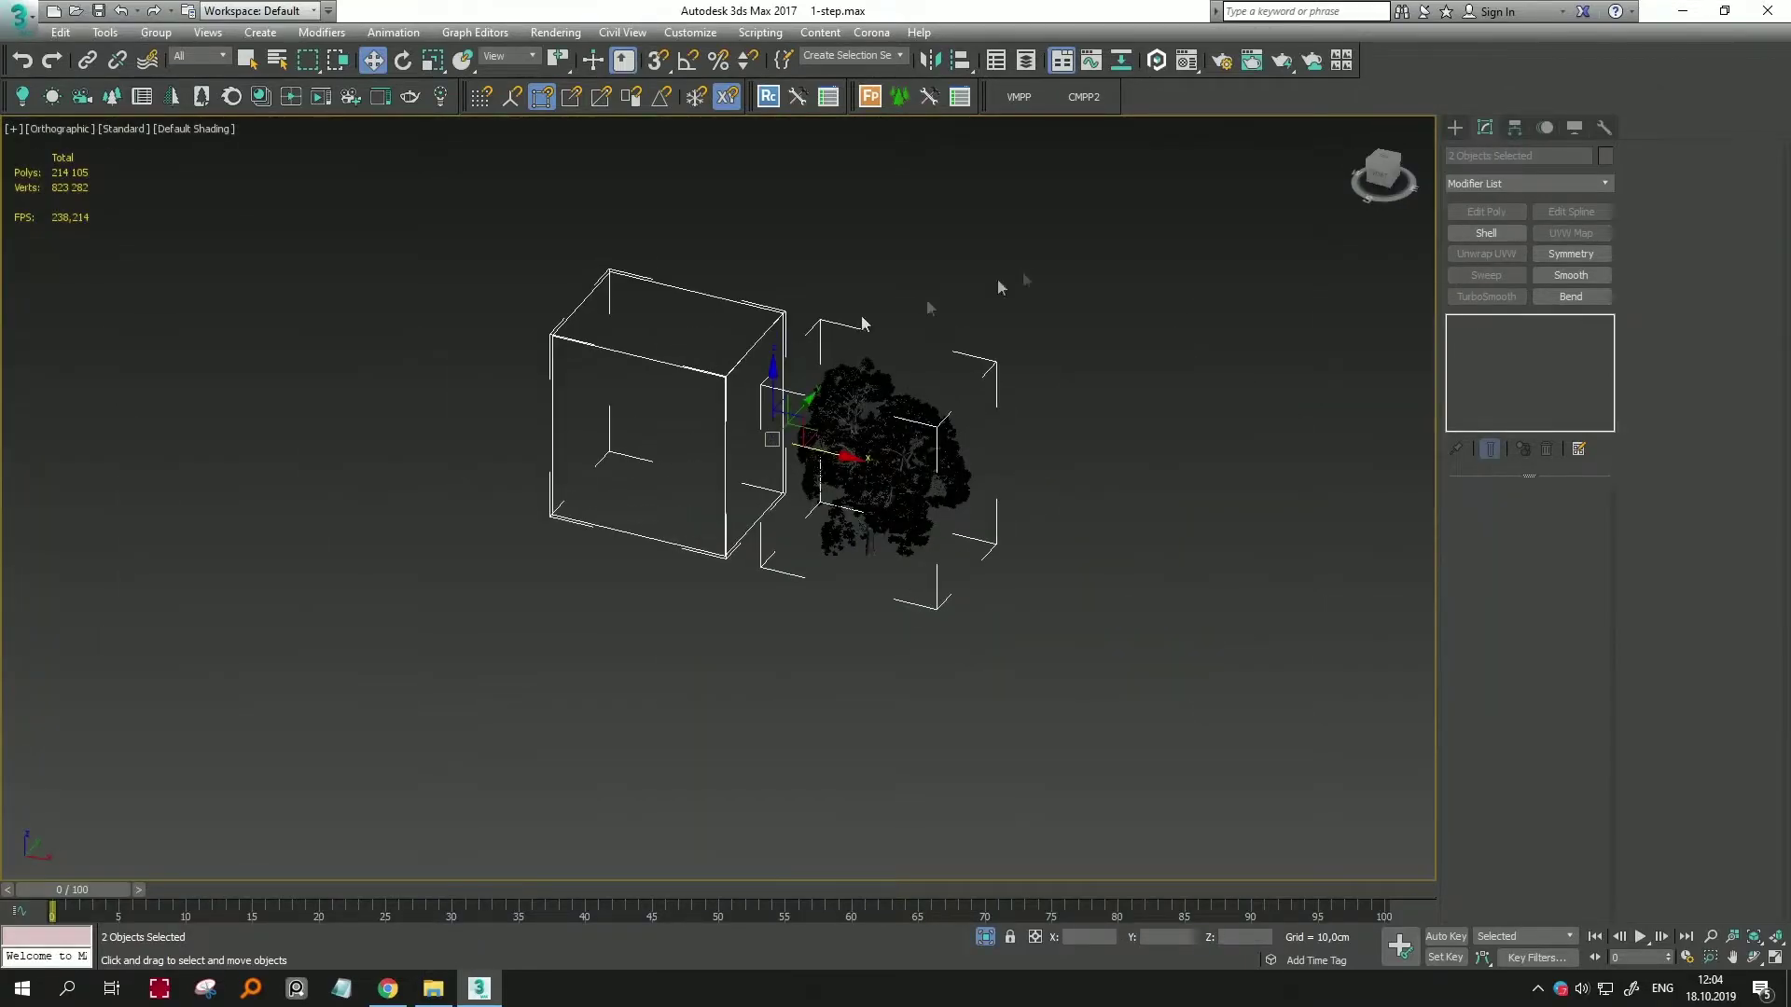
pyautogui.click(932, 438)
pyautogui.click(652, 494)
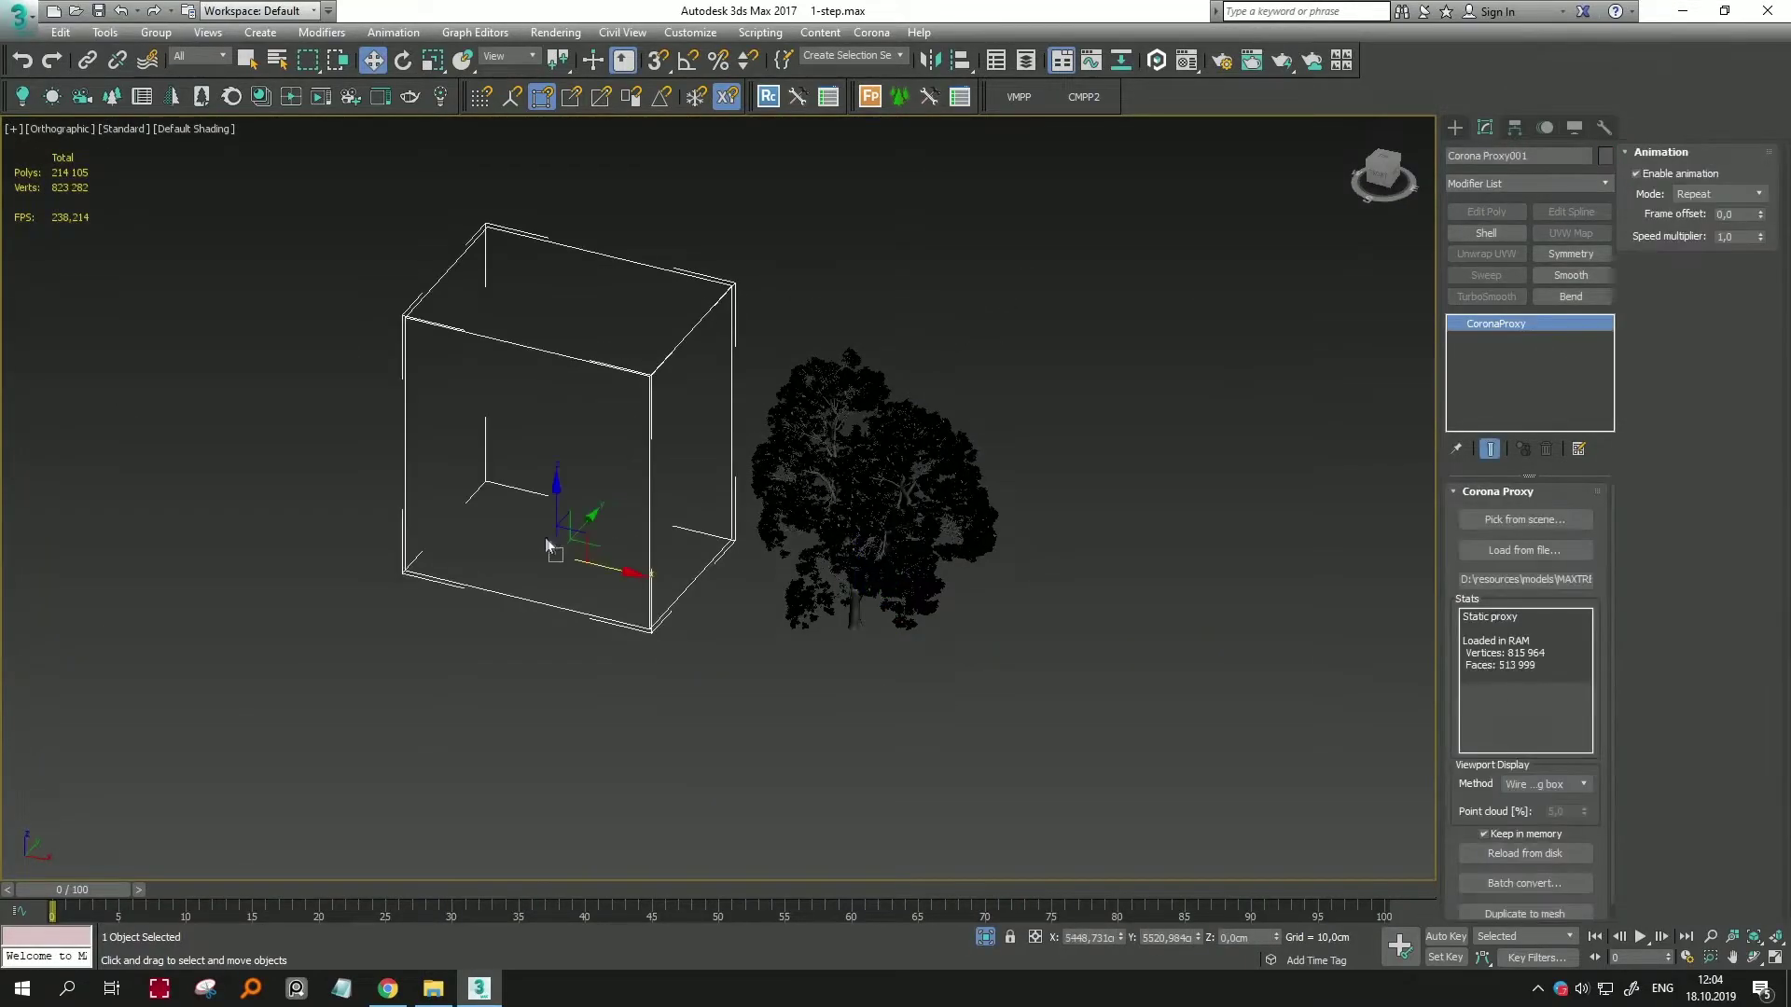
pyautogui.click(1582, 784)
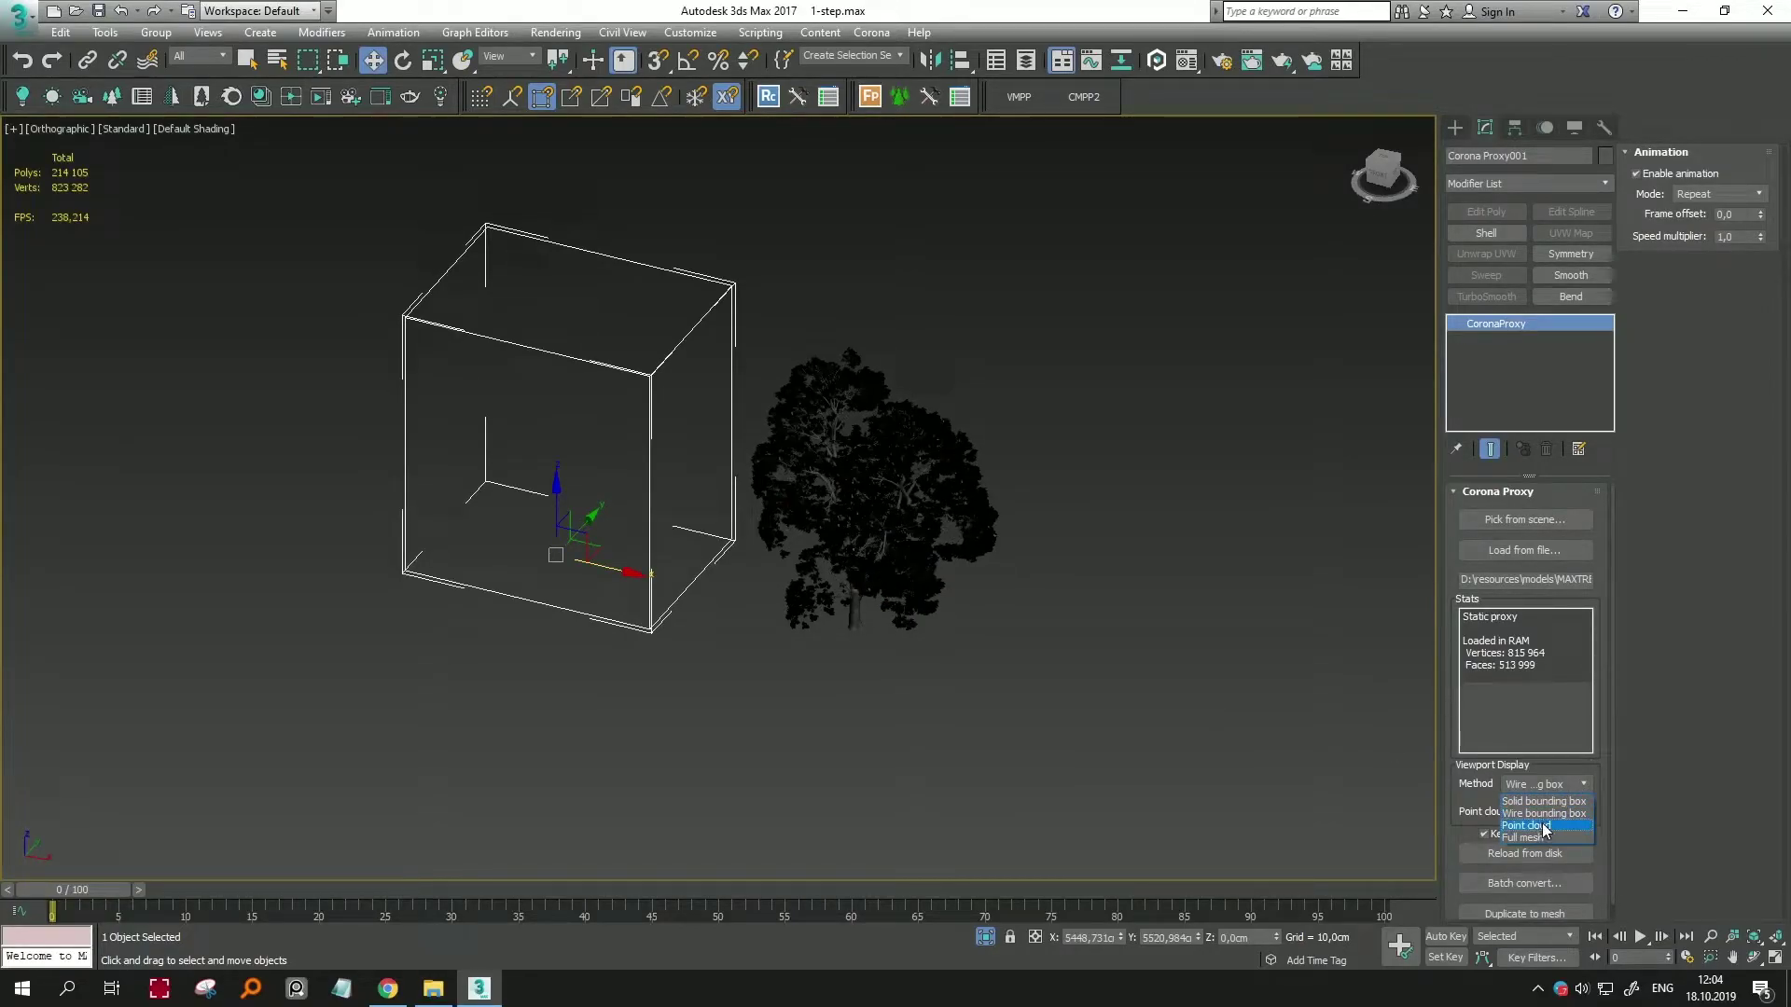
pyautogui.click(1548, 825)
pyautogui.click(1570, 786)
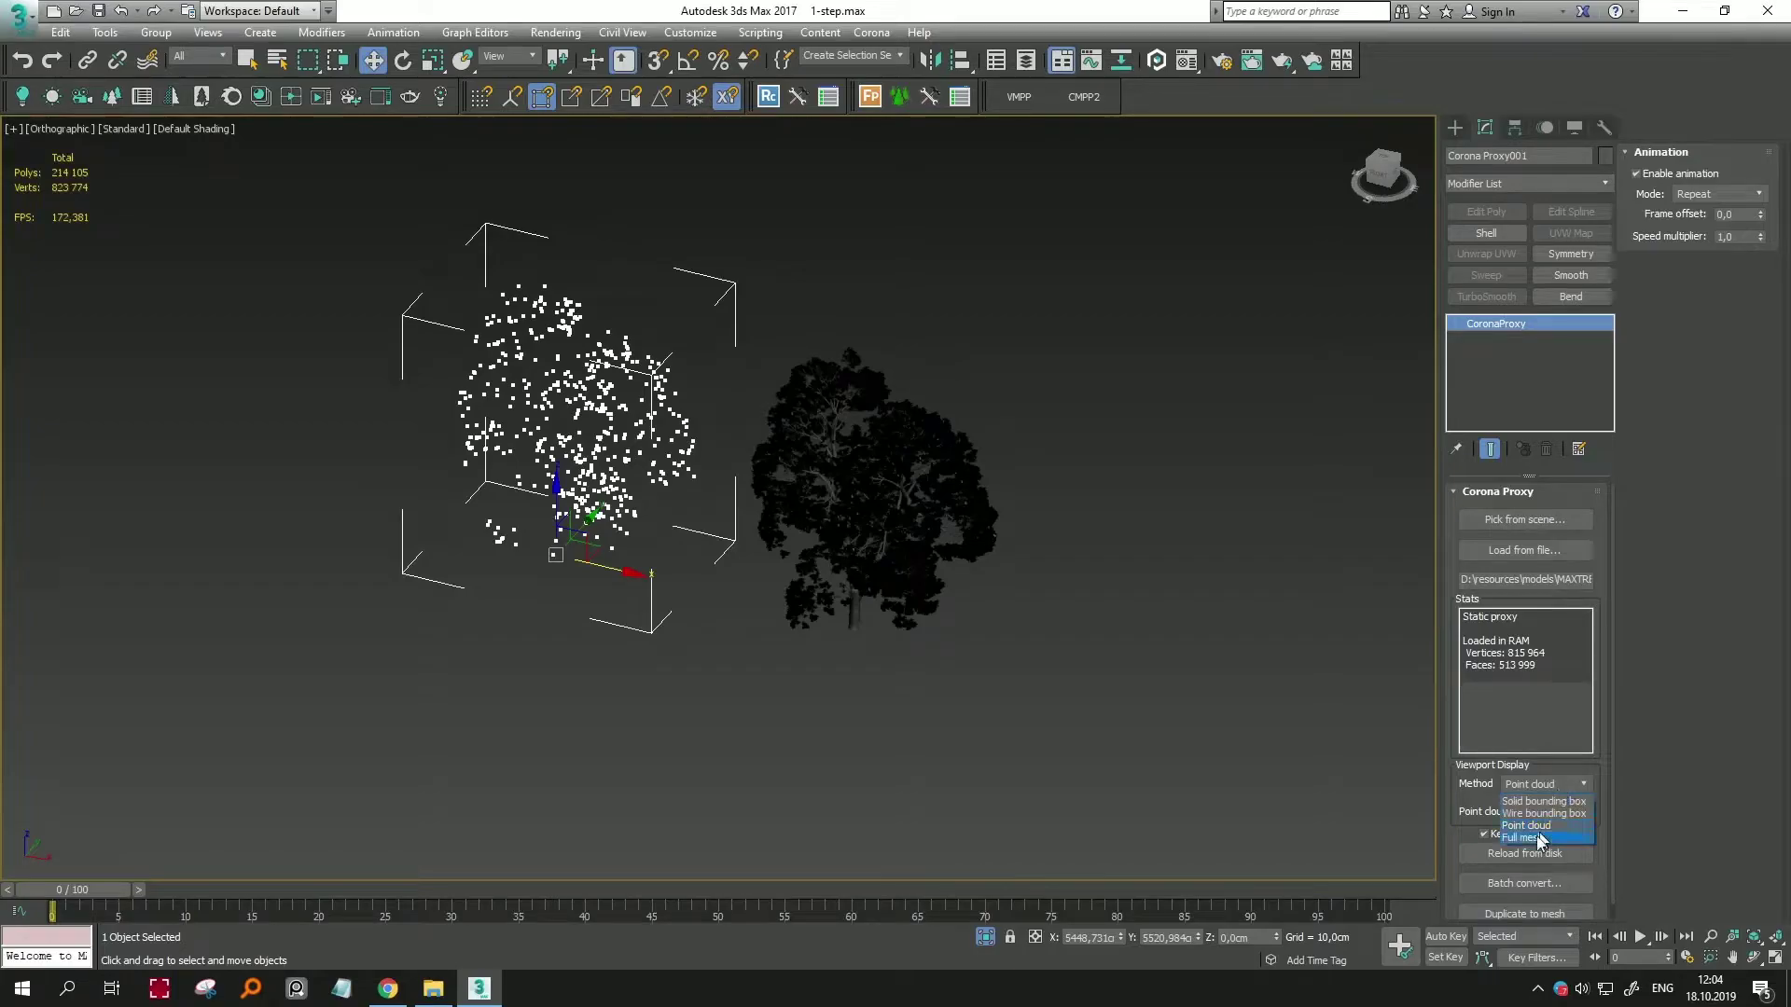
pyautogui.click(1539, 825)
# Step: Reselect the proxy and set its viewport display back to Point cloud
pyautogui.click(732, 640)
pyautogui.scroll(2, 543, 524)
pyautogui.click(451, 506)
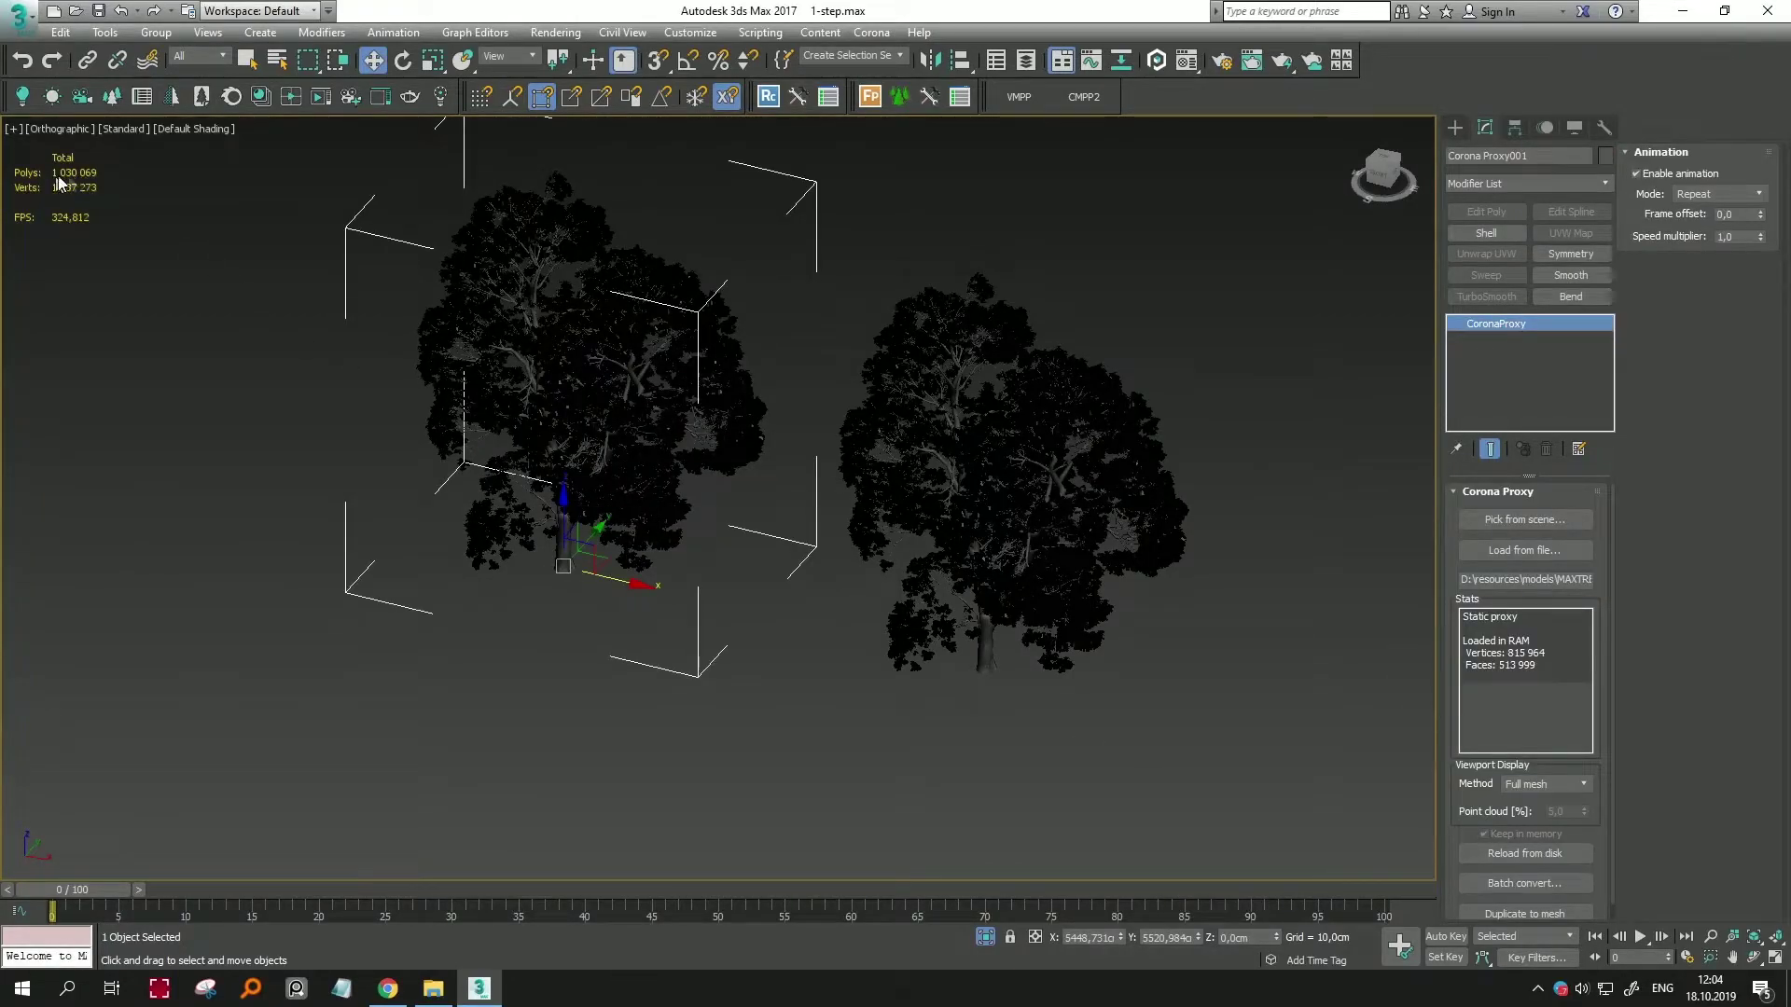
pyautogui.scroll(-2, 471, 485)
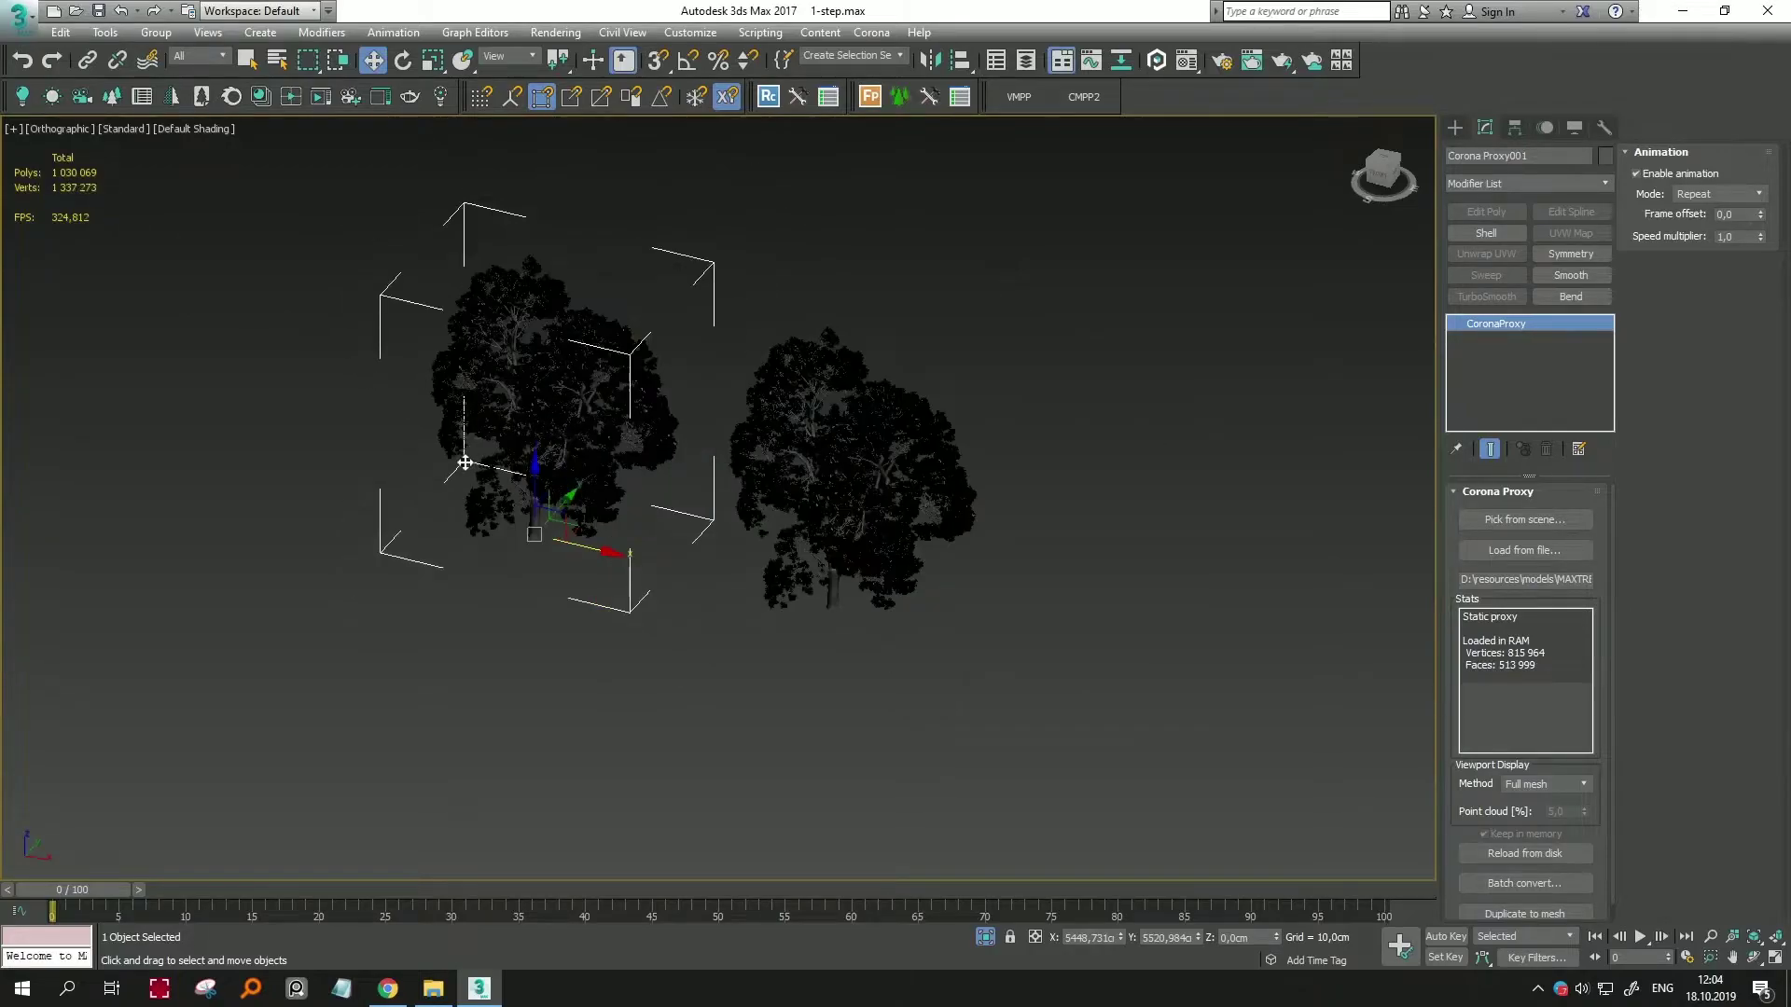
pyautogui.click(1540, 784)
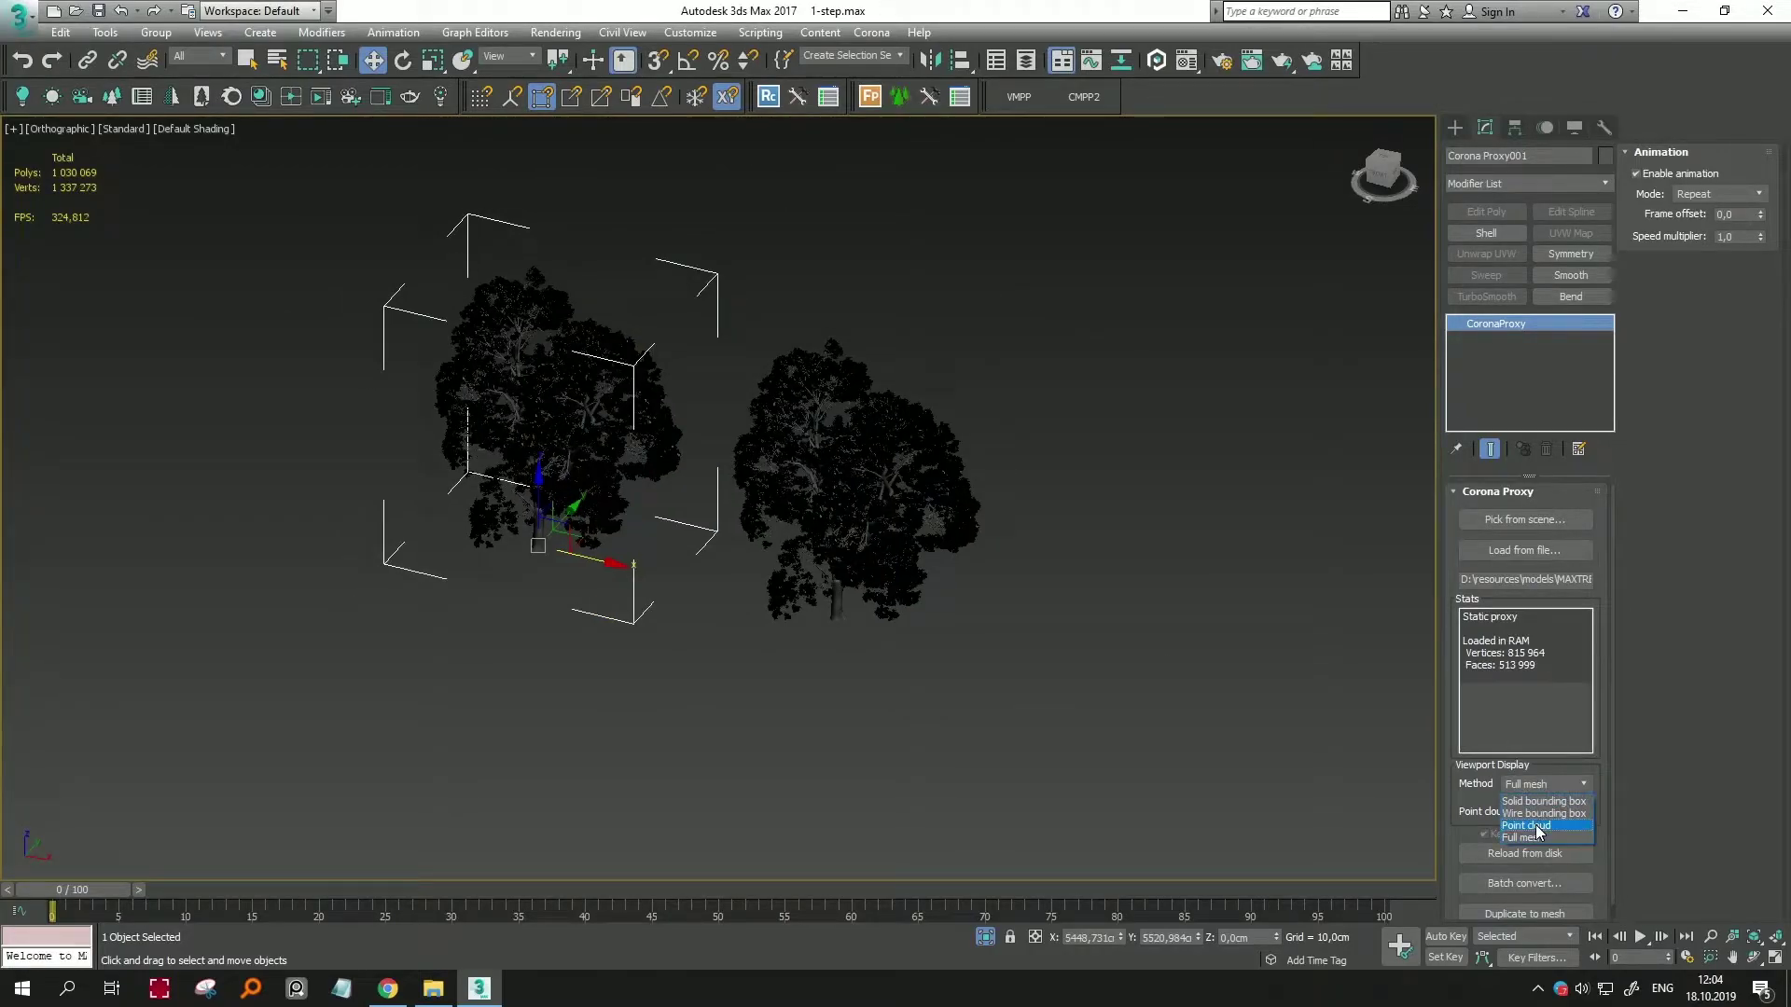
pyautogui.click(1539, 827)
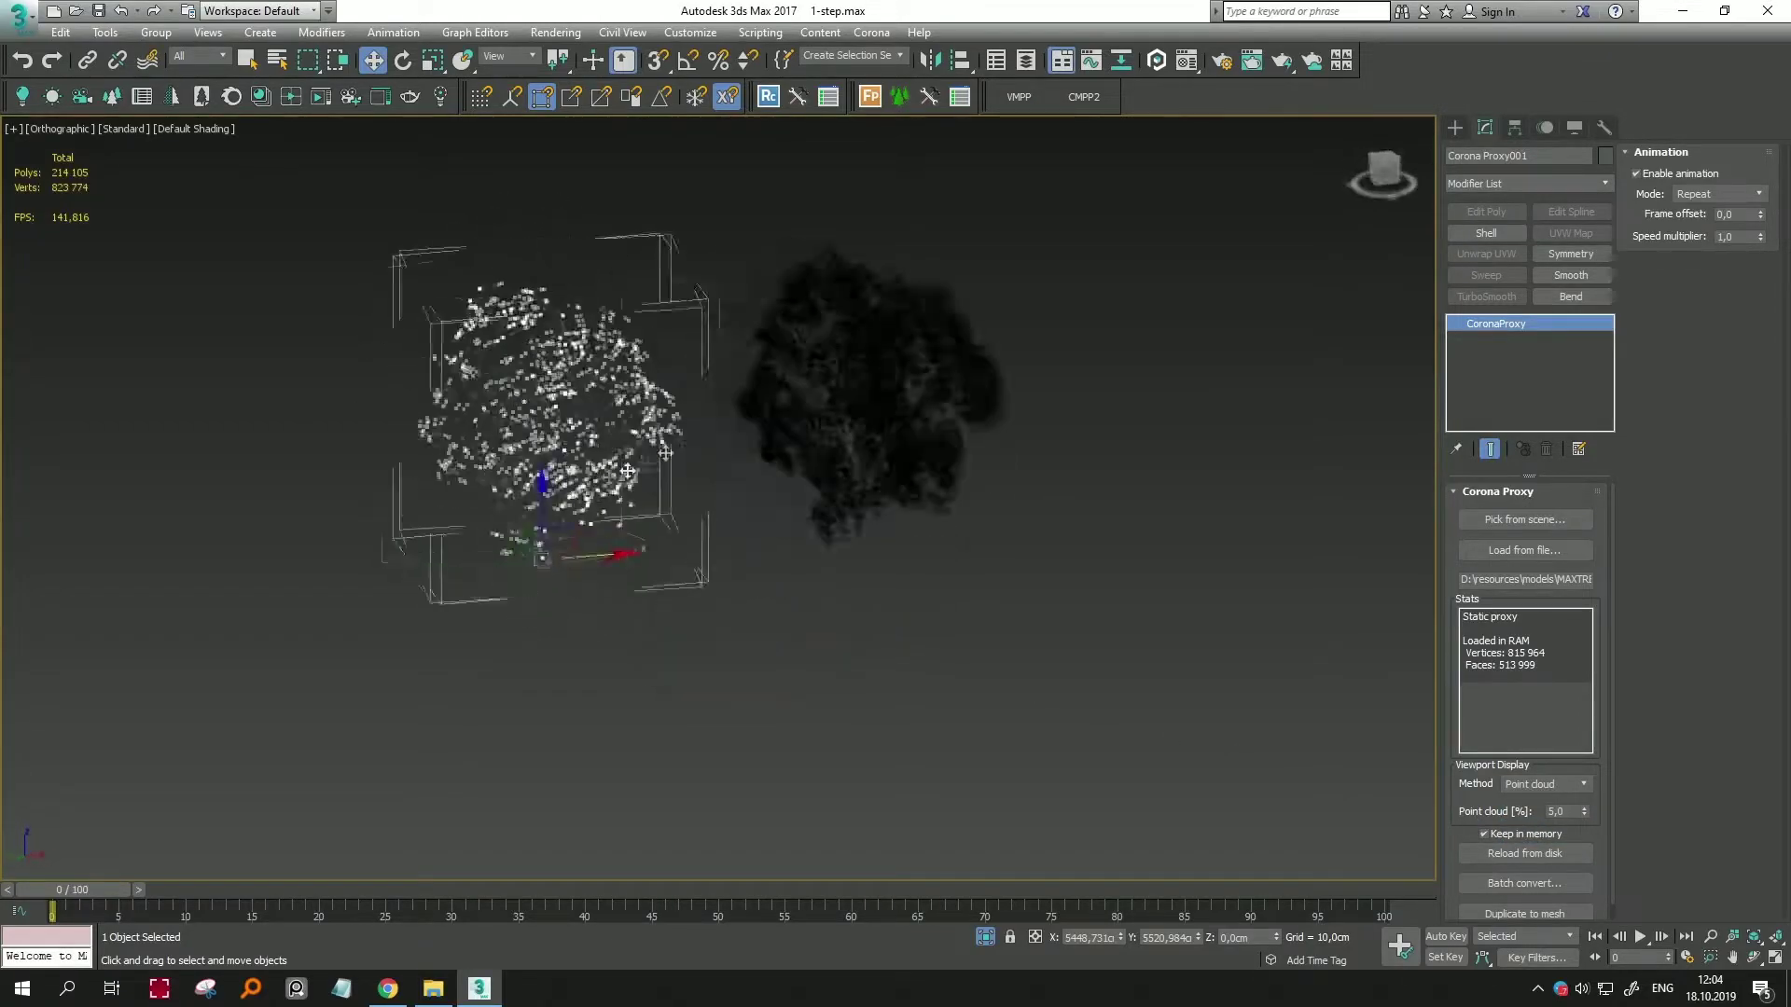
pyautogui.scroll(2, 527, 436)
pyautogui.moveTo(526, 436)
pyautogui.keyDown('alt'); pyautogui.mouseDown(button='middle')
pyautogui.moveTo(650, 469)
pyautogui.moveTo(709, 439)
pyautogui.moveTo(960, 657)
pyautogui.mouseUp(button='middle'); pyautogui.keyUp('alt')
pyautogui.scroll(-3, 709, 438)
pyautogui.click(962, 662)
pyautogui.hotkey('ctrl', 'a')
pyautogui.click(930, 744)
pyautogui.moveTo(883, 530)
pyautogui.keyDown('alt'); pyautogui.mouseDown(button='middle')
pyautogui.moveTo(947, 519)
pyautogui.moveTo(955, 640)
pyautogui.moveTo(852, 572)
pyautogui.moveTo(1017, 508)
pyautogui.mouseUp(button='middle'); pyautogui.keyUp('alt')
pyautogui.click(1017, 508)
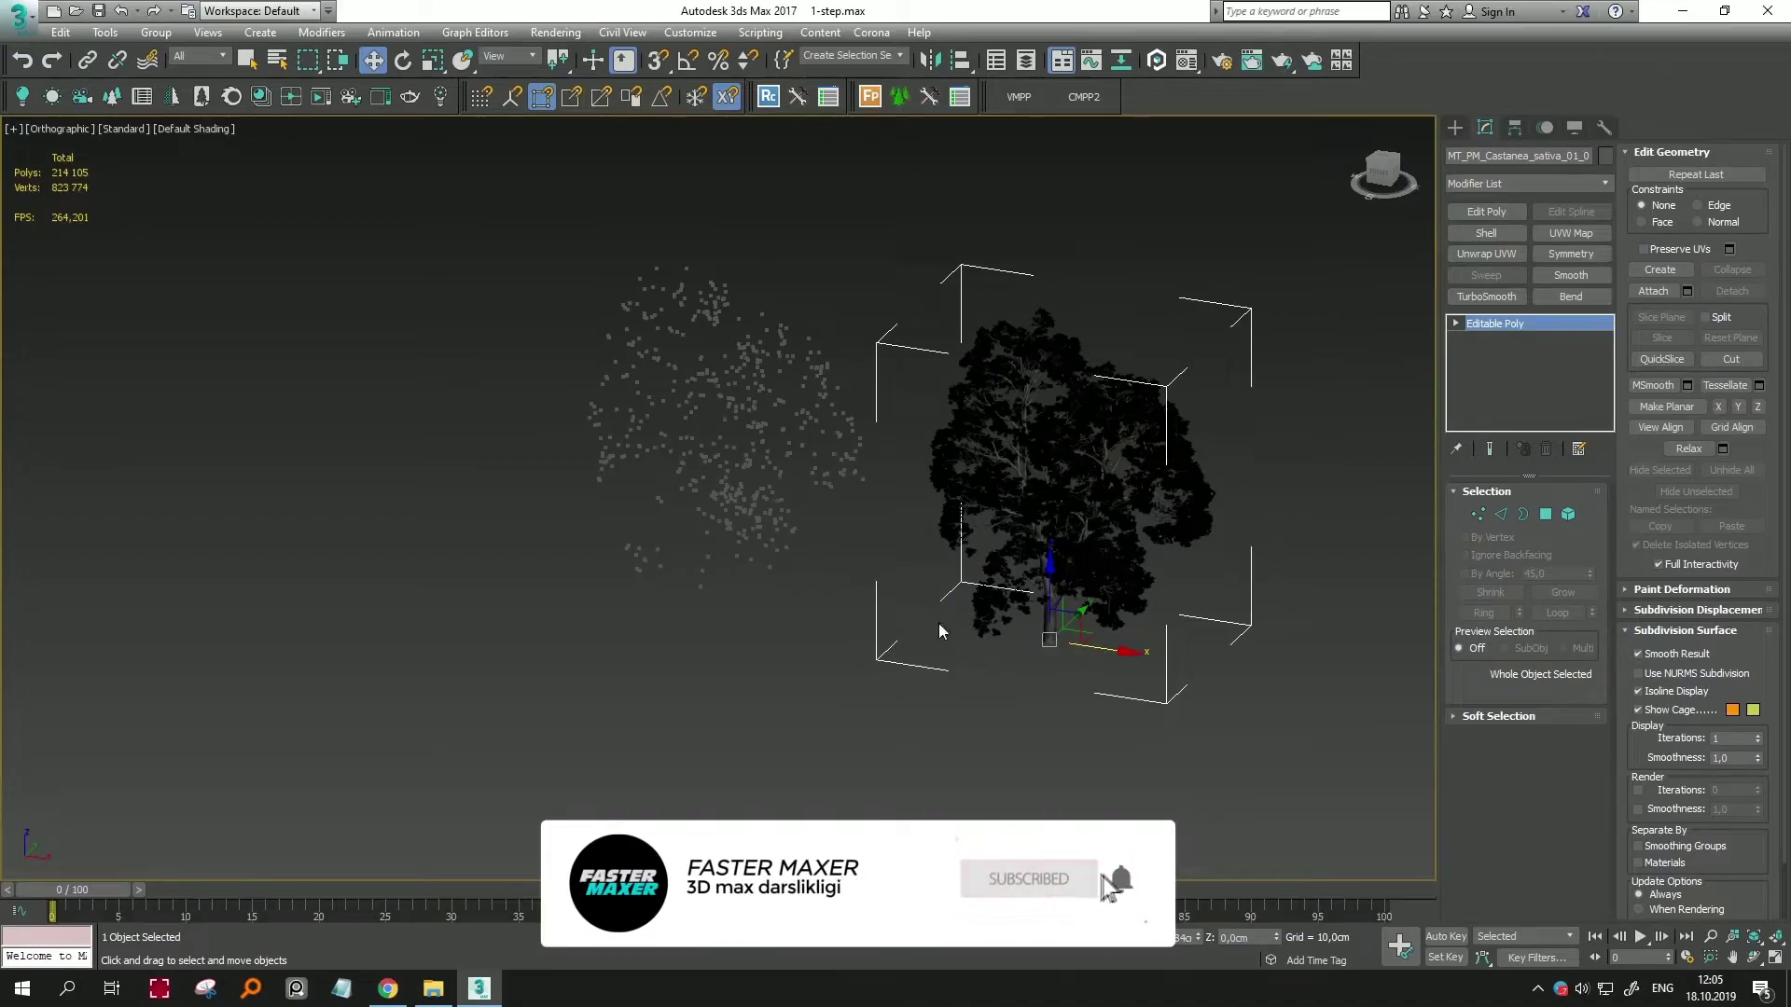
pyautogui.keyDown('alt'); pyautogui.moveTo(963, 636); pyautogui.dragTo(835, 602, button='middle'); pyautogui.keyUp('alt')
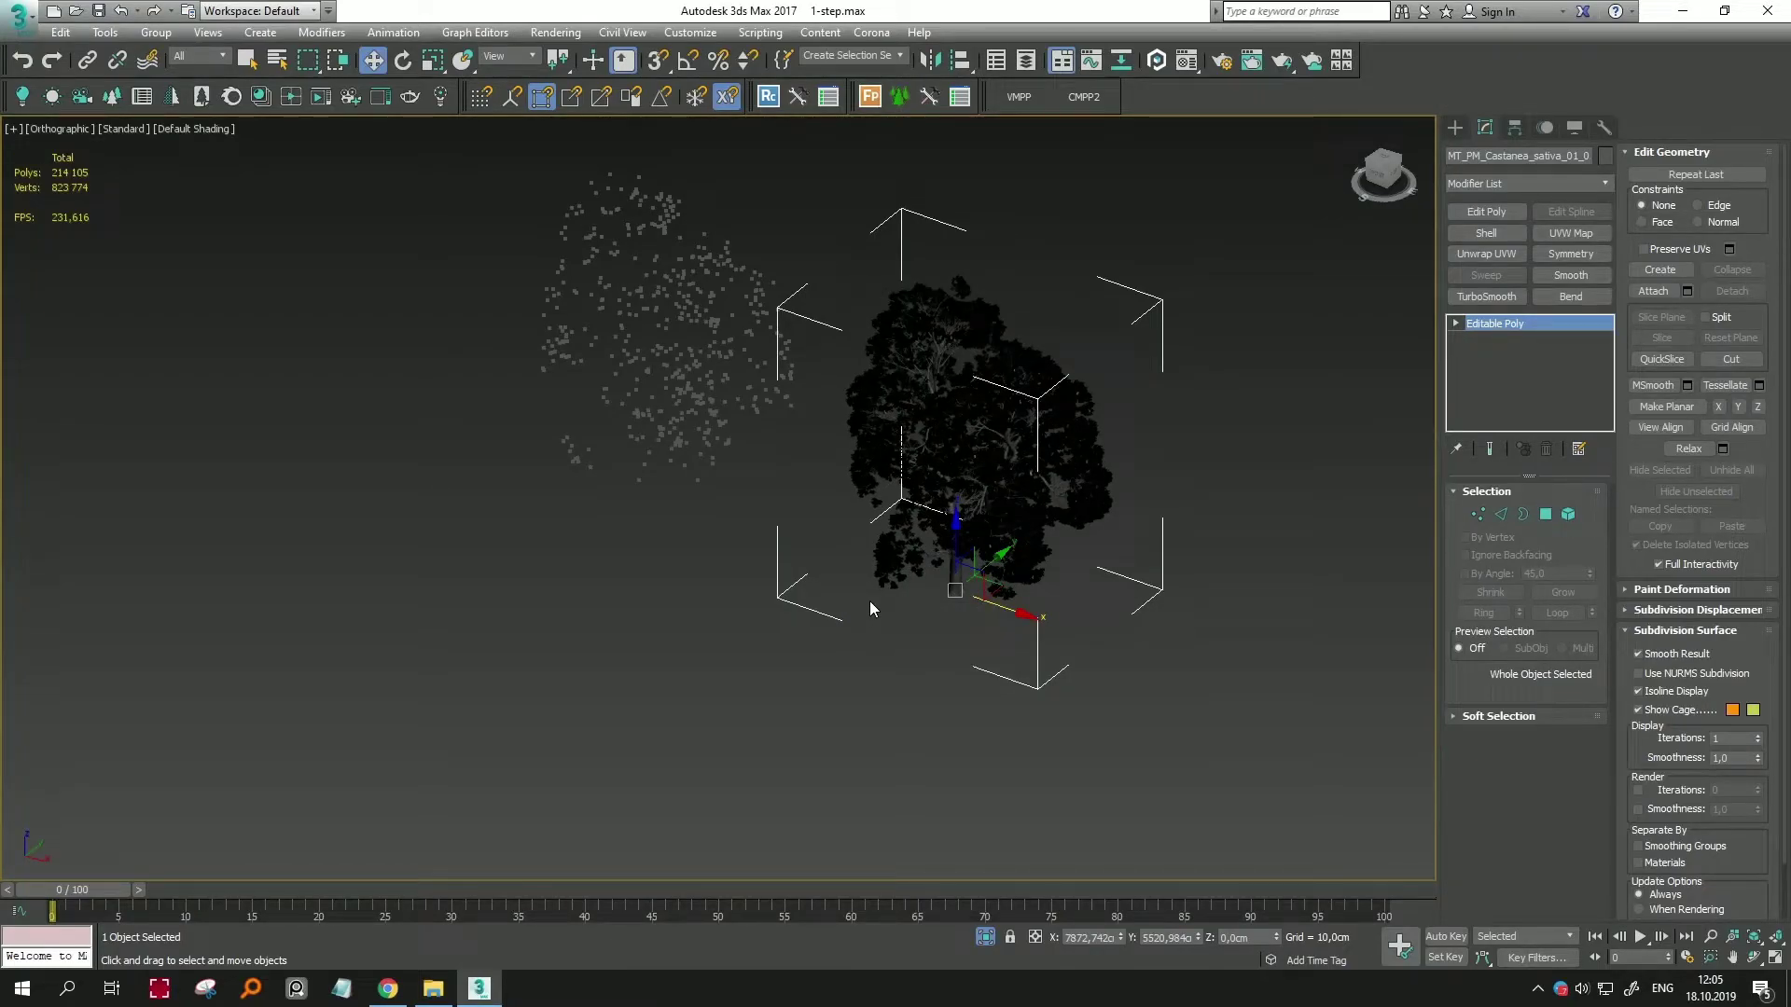
pyautogui.keyDown('alt'); pyautogui.moveTo(867, 609); pyautogui.dragTo(835, 756, button='middle'); pyautogui.keyUp('alt')
pyautogui.click(655, 694)
pyautogui.keyDown('alt'); pyautogui.moveTo(655, 695); pyautogui.dragTo(680, 560, button='middle'); pyautogui.keyUp('alt')
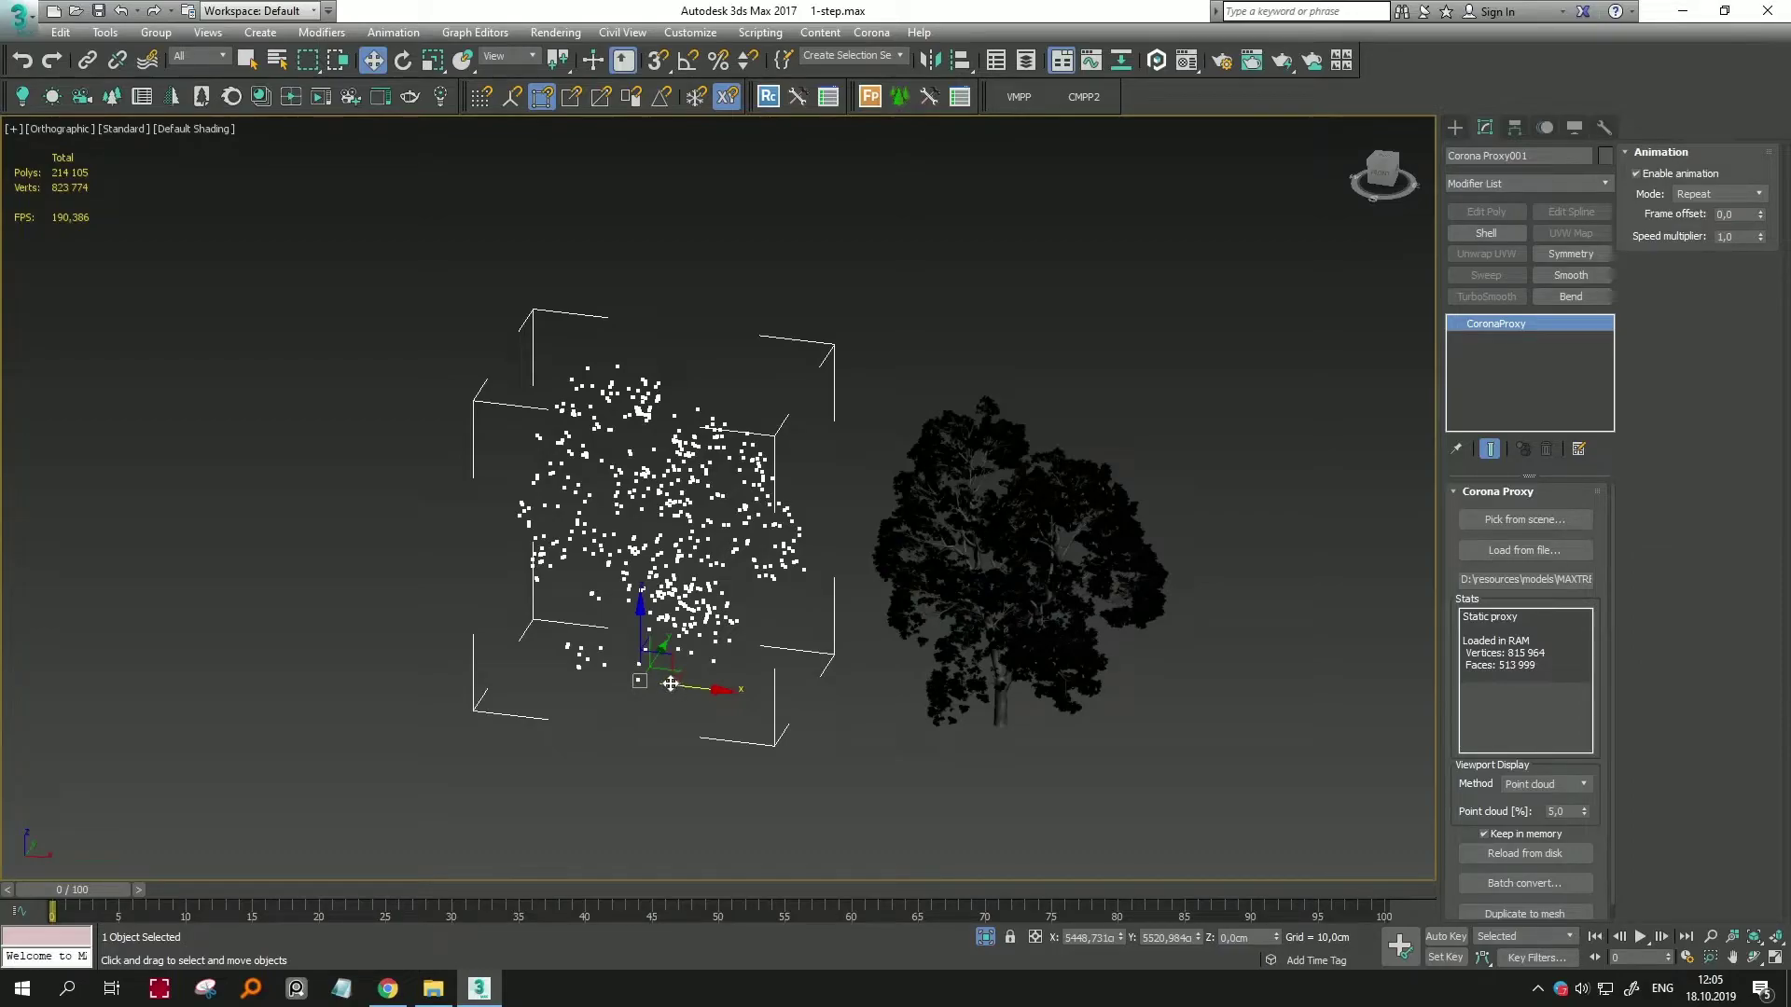
pyautogui.moveTo(708, 669)
pyautogui.keyDown('alt'); pyautogui.mouseDown(button='middle')
pyautogui.moveTo(739, 640)
pyautogui.moveTo(673, 640)
pyautogui.moveTo(858, 641)
pyautogui.moveTo(875, 590)
pyautogui.mouseUp(button='middle'); pyautogui.keyUp('alt')
pyautogui.click(773, 654)
# Step: Test-render both trees with Shift+Q, then close the frame buffer and error message
pyautogui.hotkey('shift', 'q')
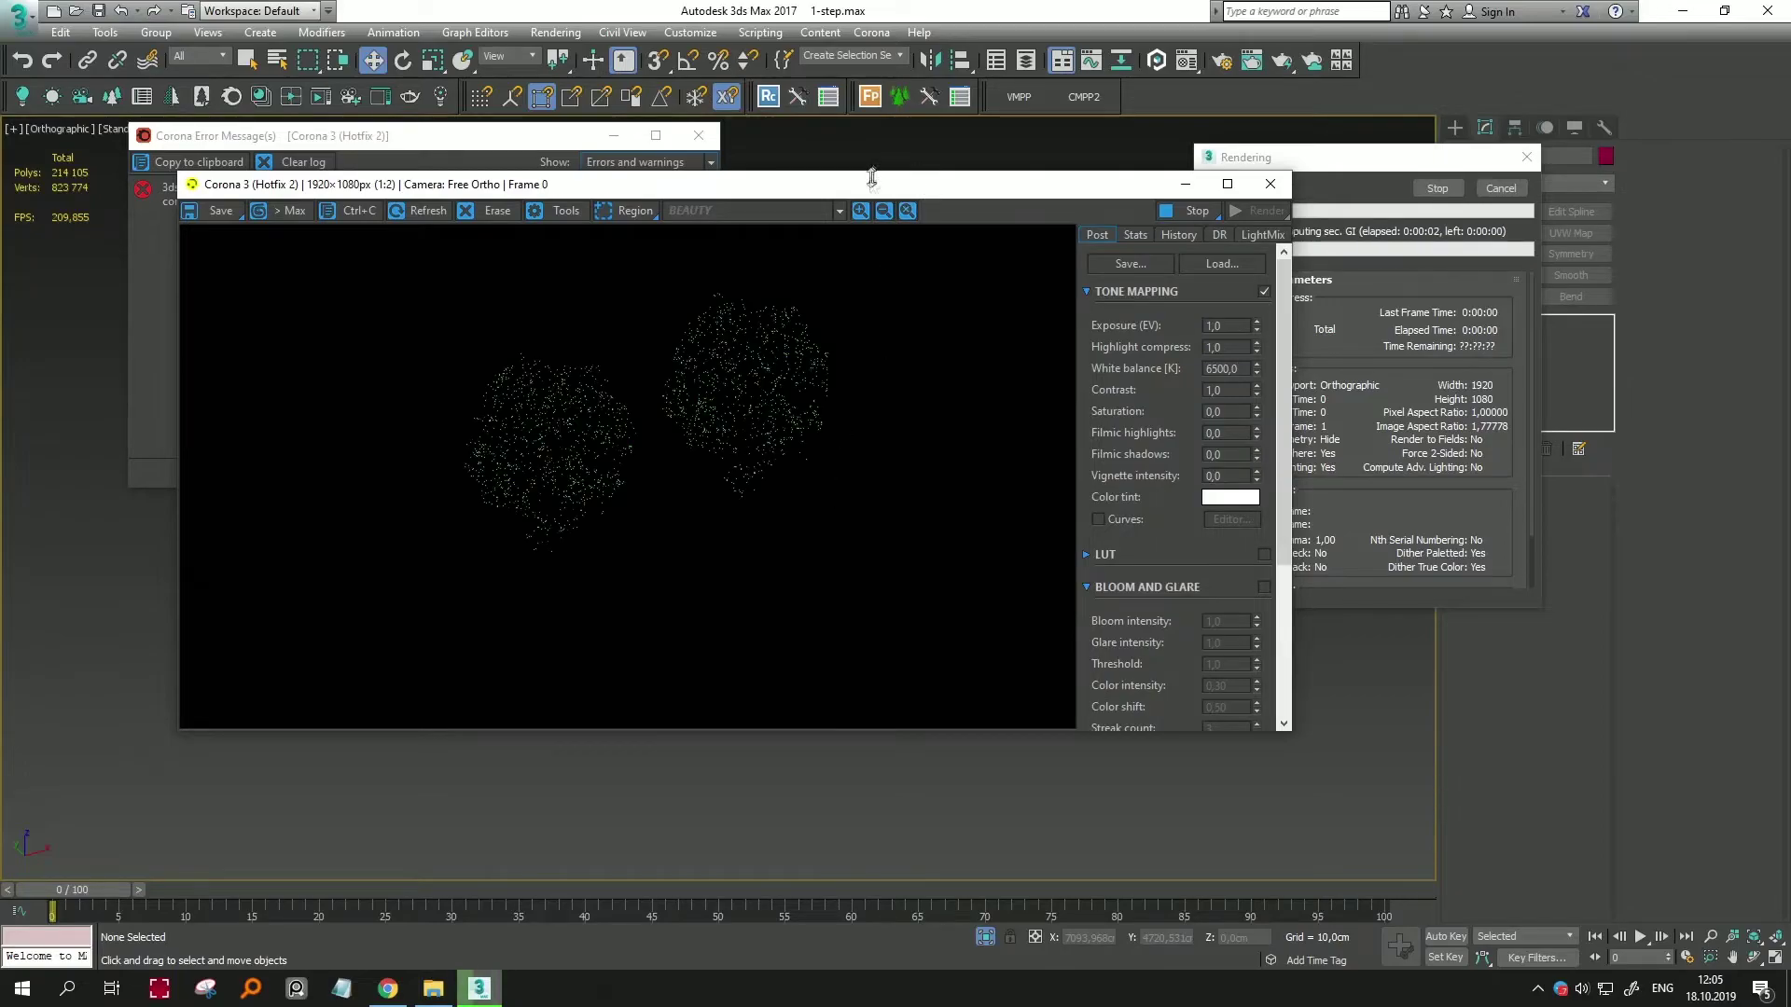
pyautogui.moveTo(871, 183); pyautogui.dragTo(979, 186)
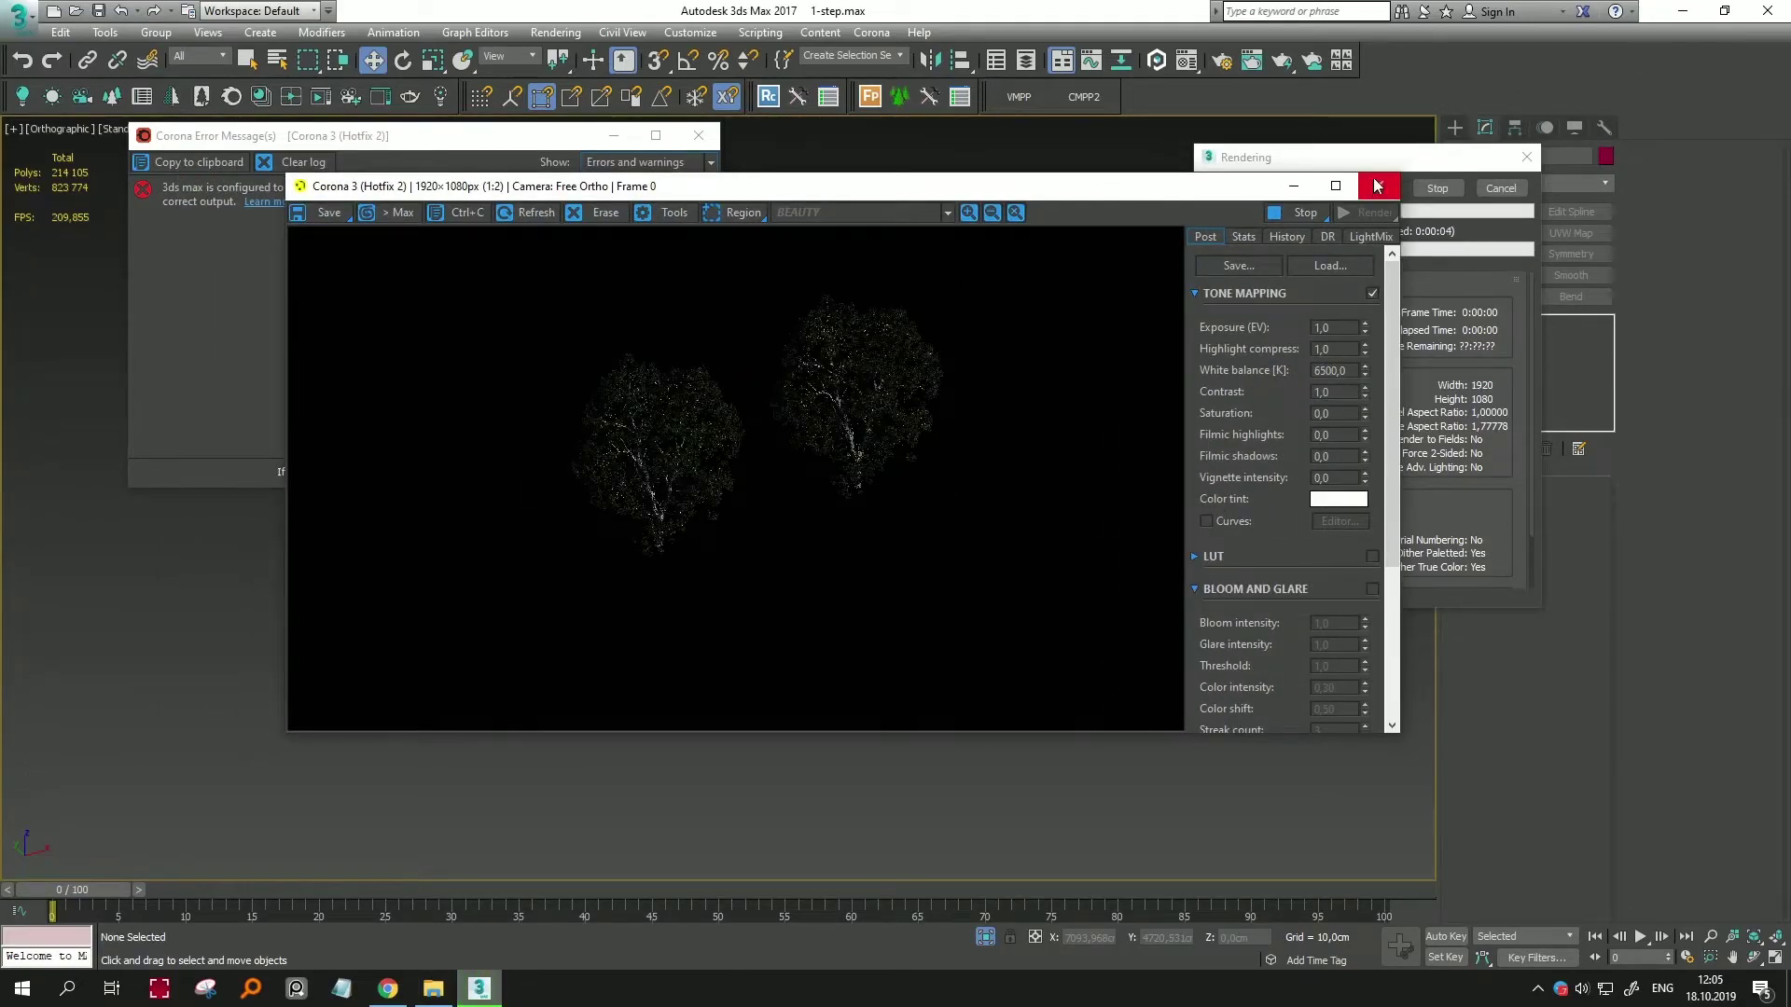
pyautogui.click(1378, 185)
pyautogui.click(698, 136)
# Step: Unhide the house and terrain, re-render, and close the error and render windows
pyautogui.rightClick(1085, 544)
pyautogui.click(1133, 528)
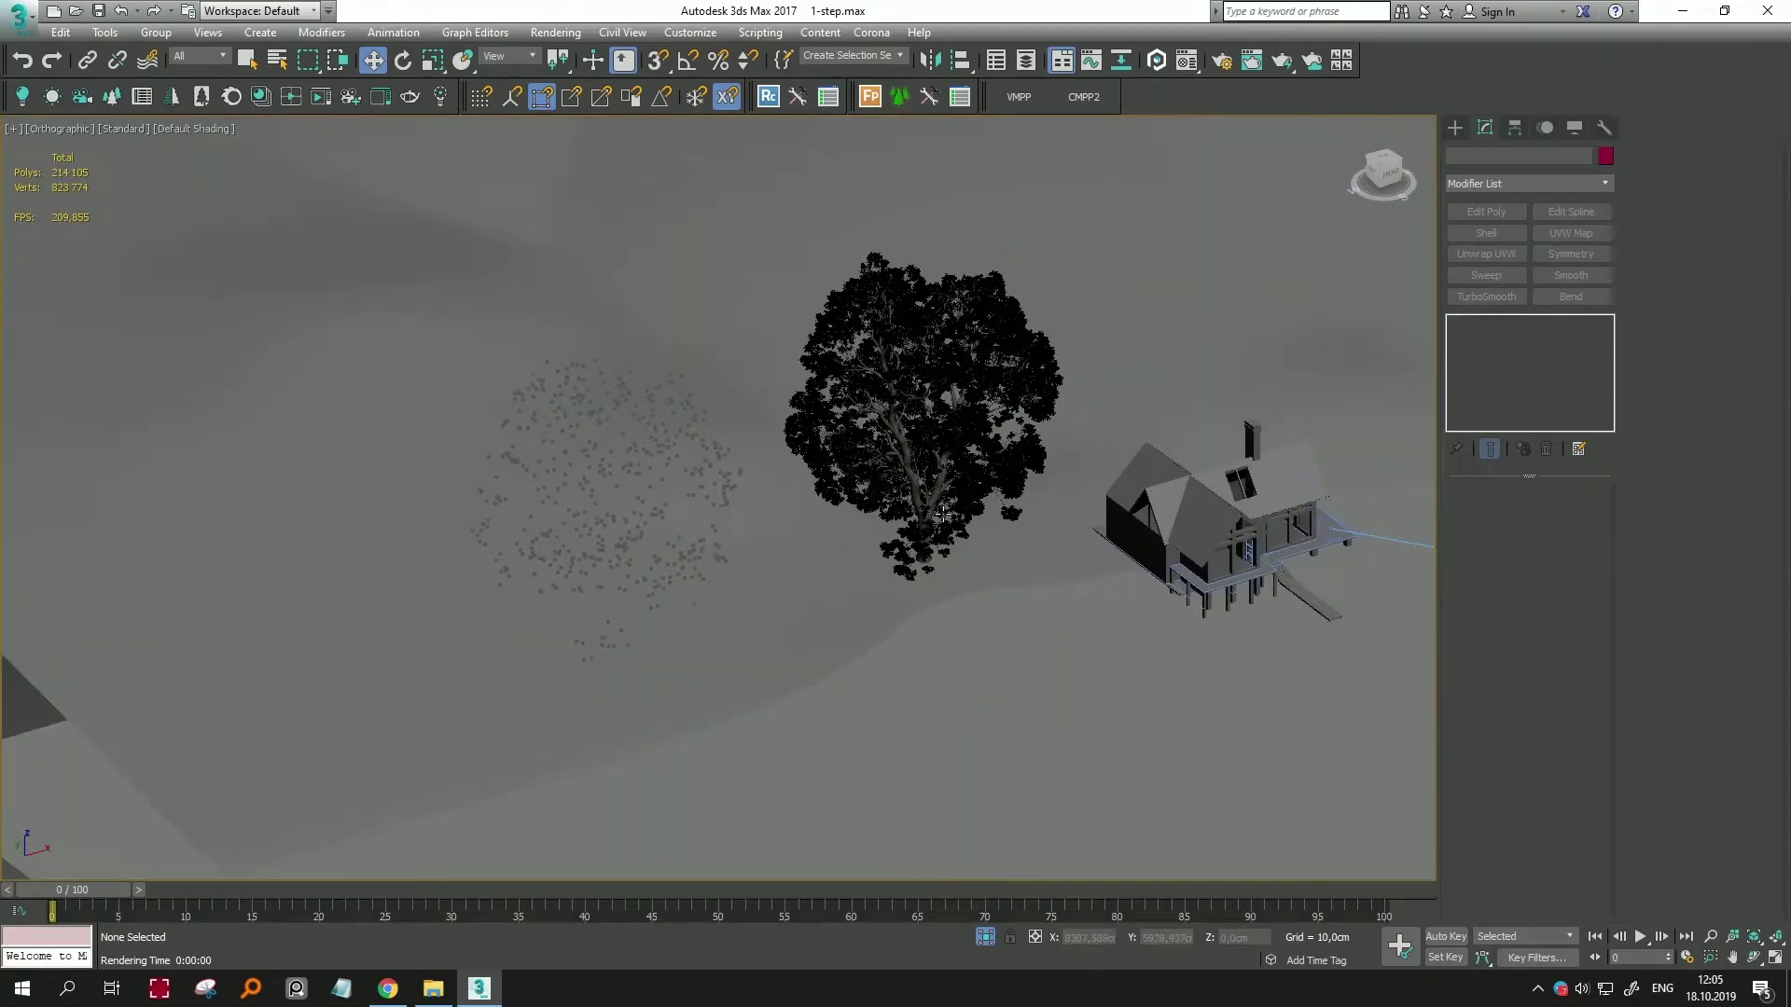
pyautogui.hotkey('shift', 'q')
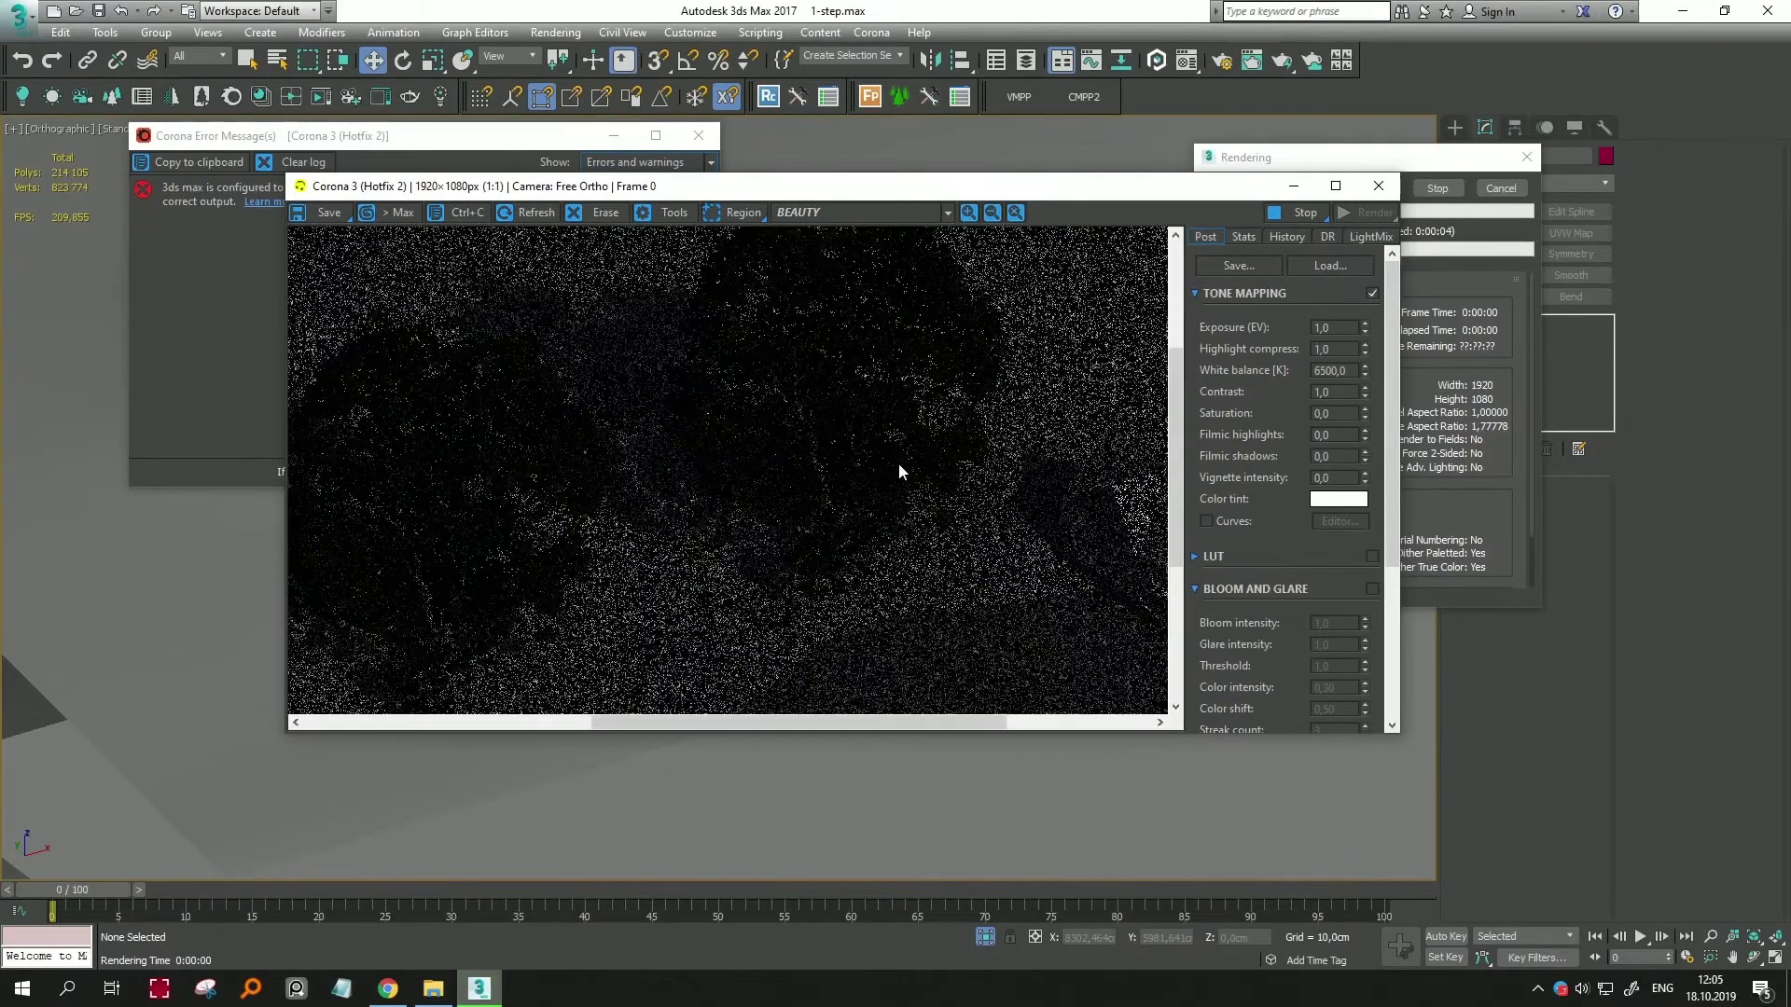
pyautogui.scroll(1, 797, 455)
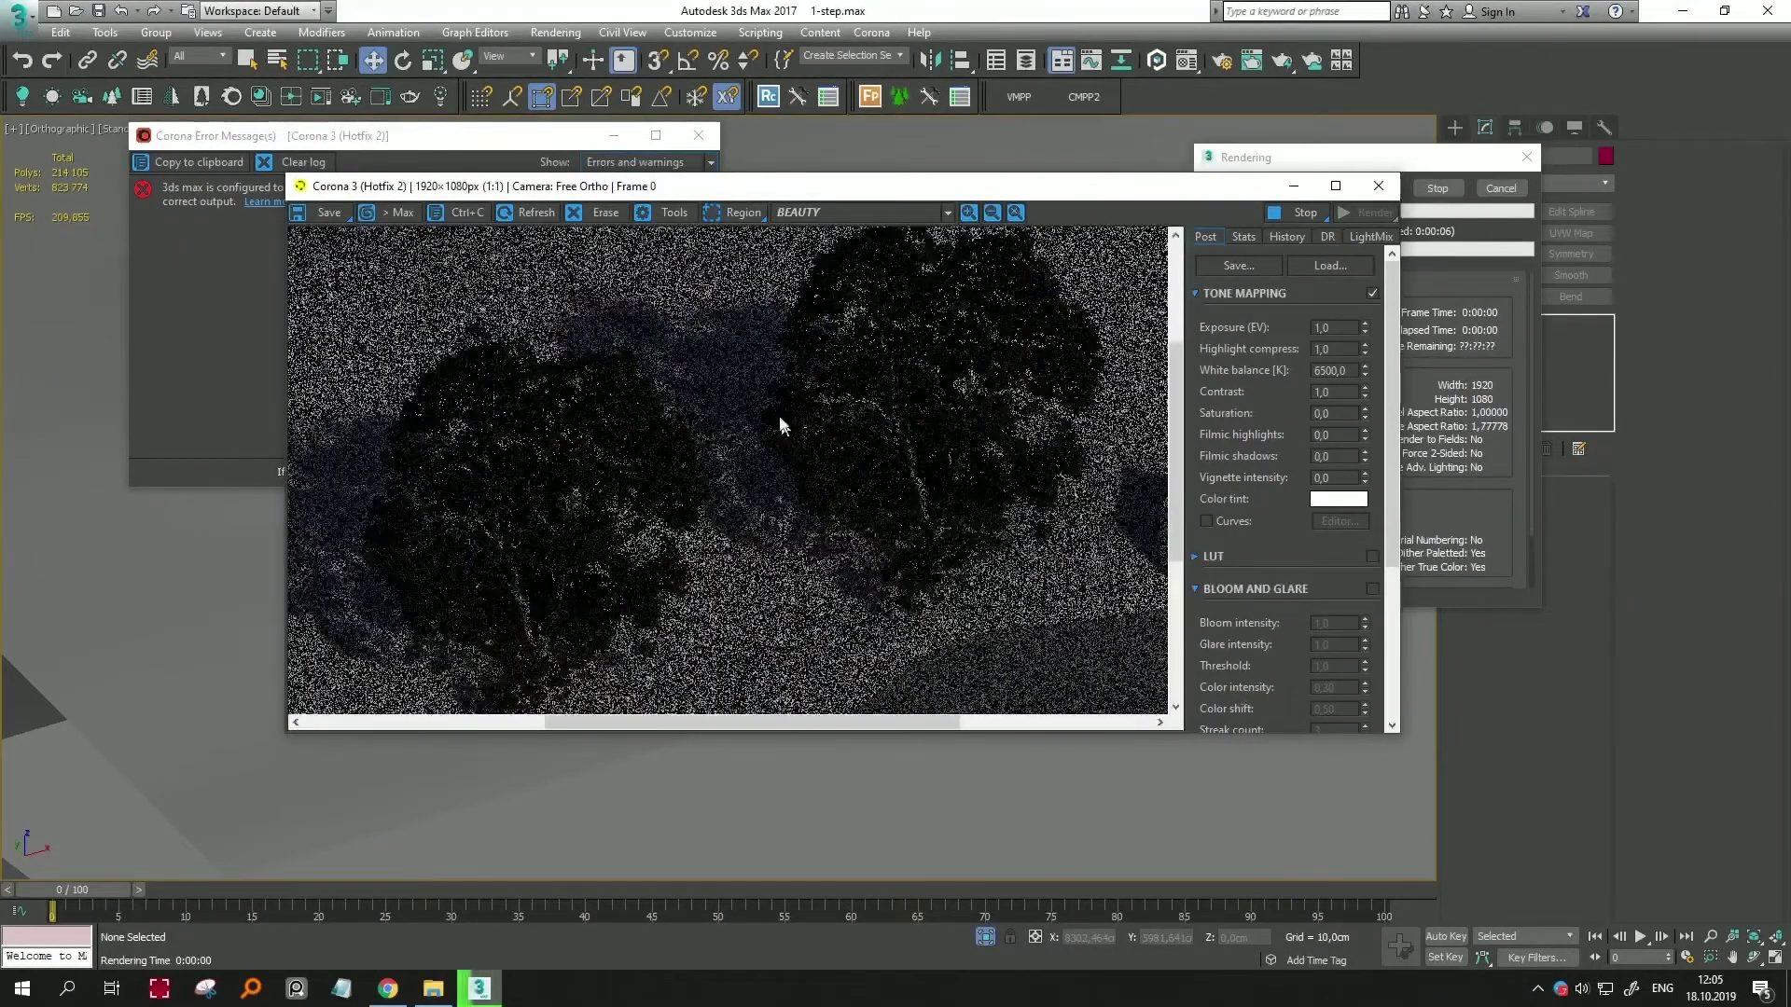
pyautogui.scroll(1, 779, 416)
pyautogui.click(173, 340)
pyautogui.click(698, 135)
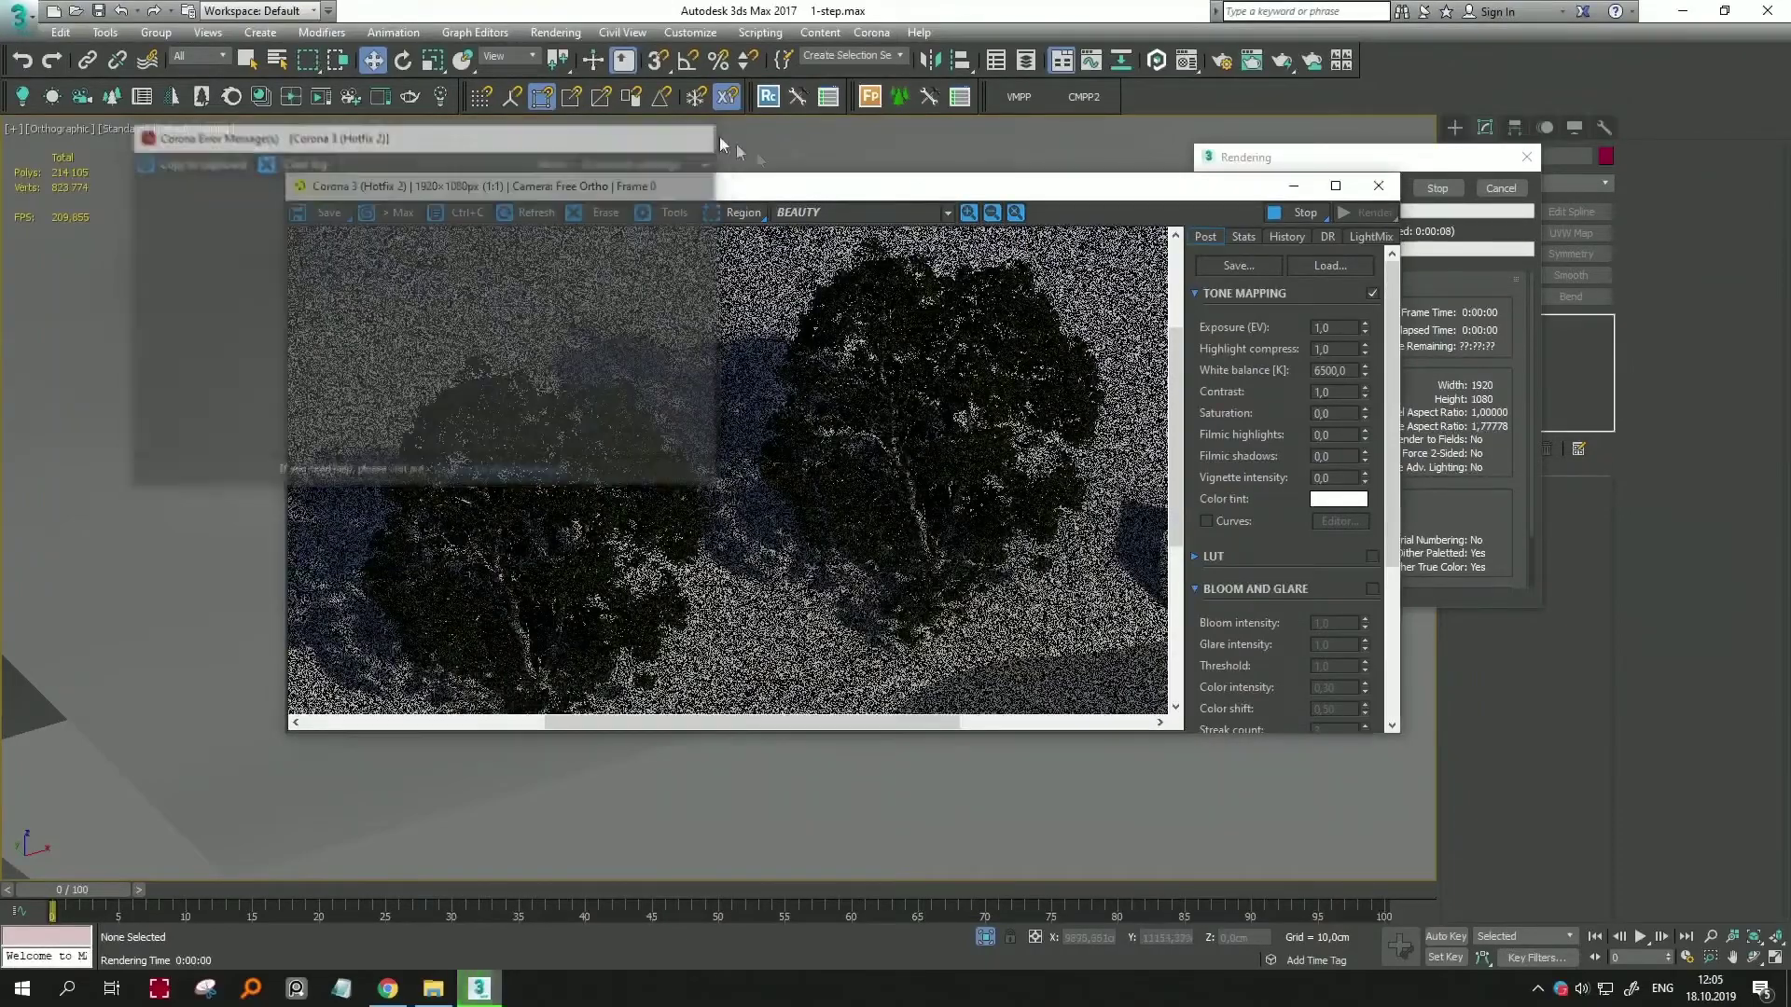
pyautogui.click(1501, 188)
pyautogui.click(1378, 186)
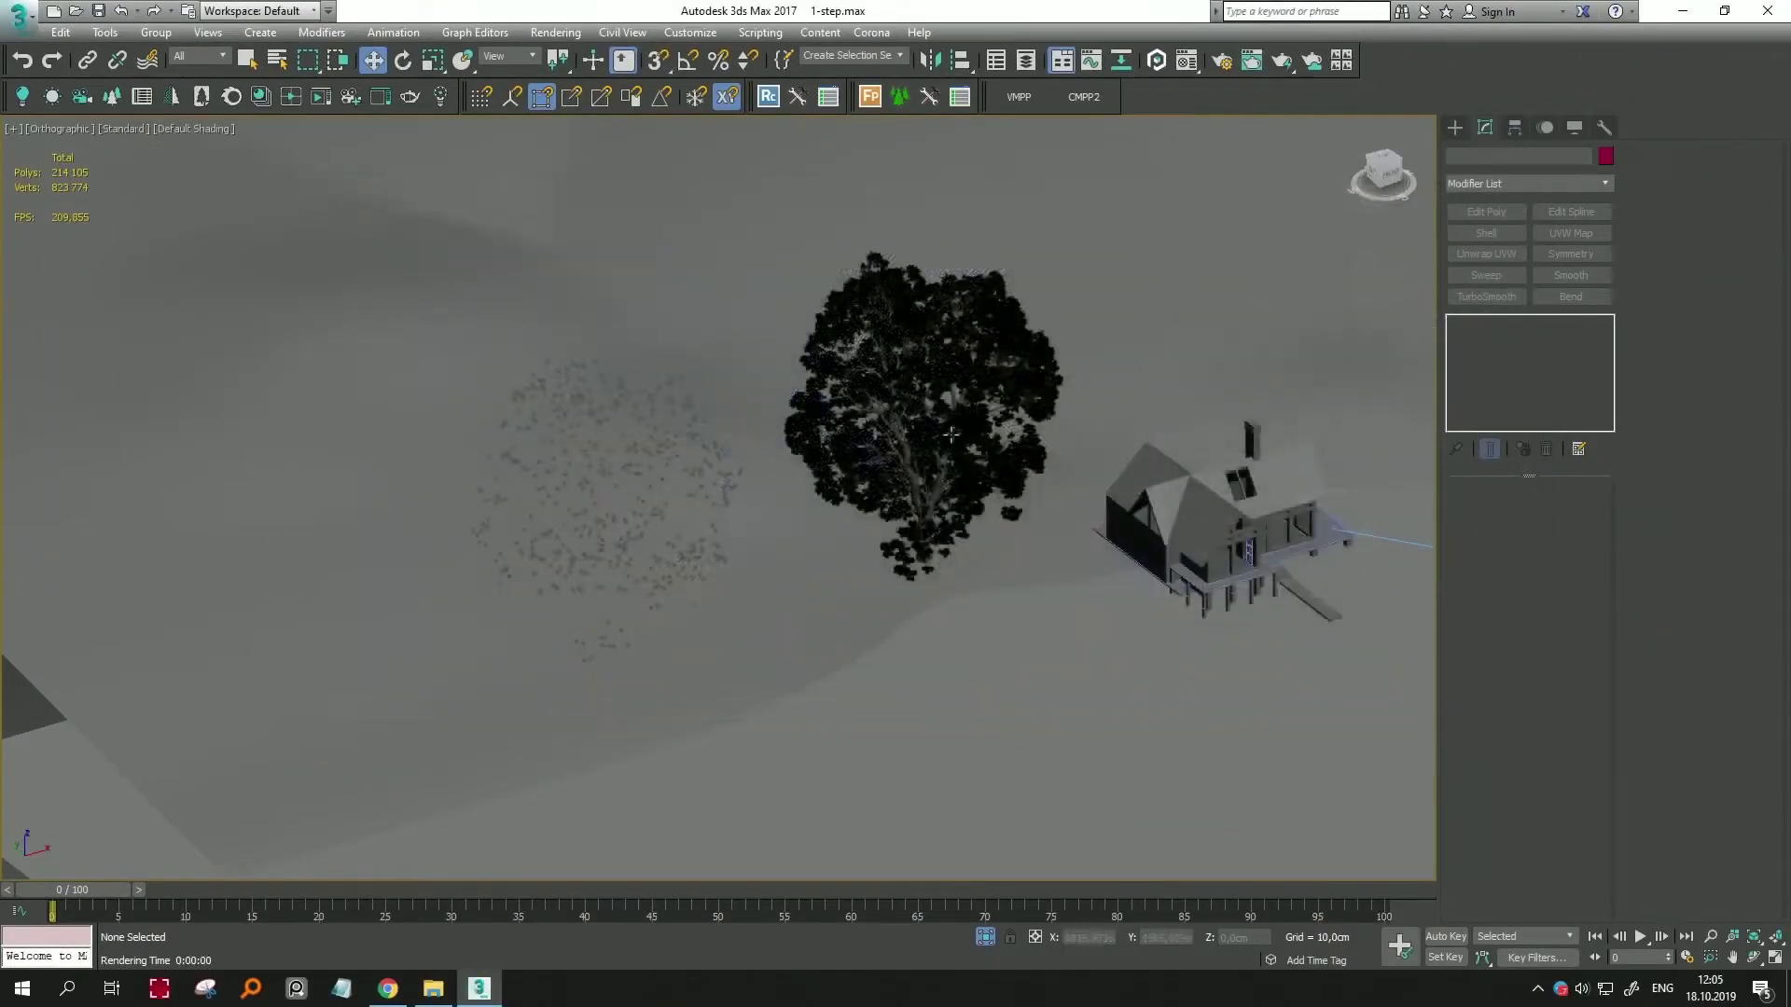
pyautogui.click(924, 392)
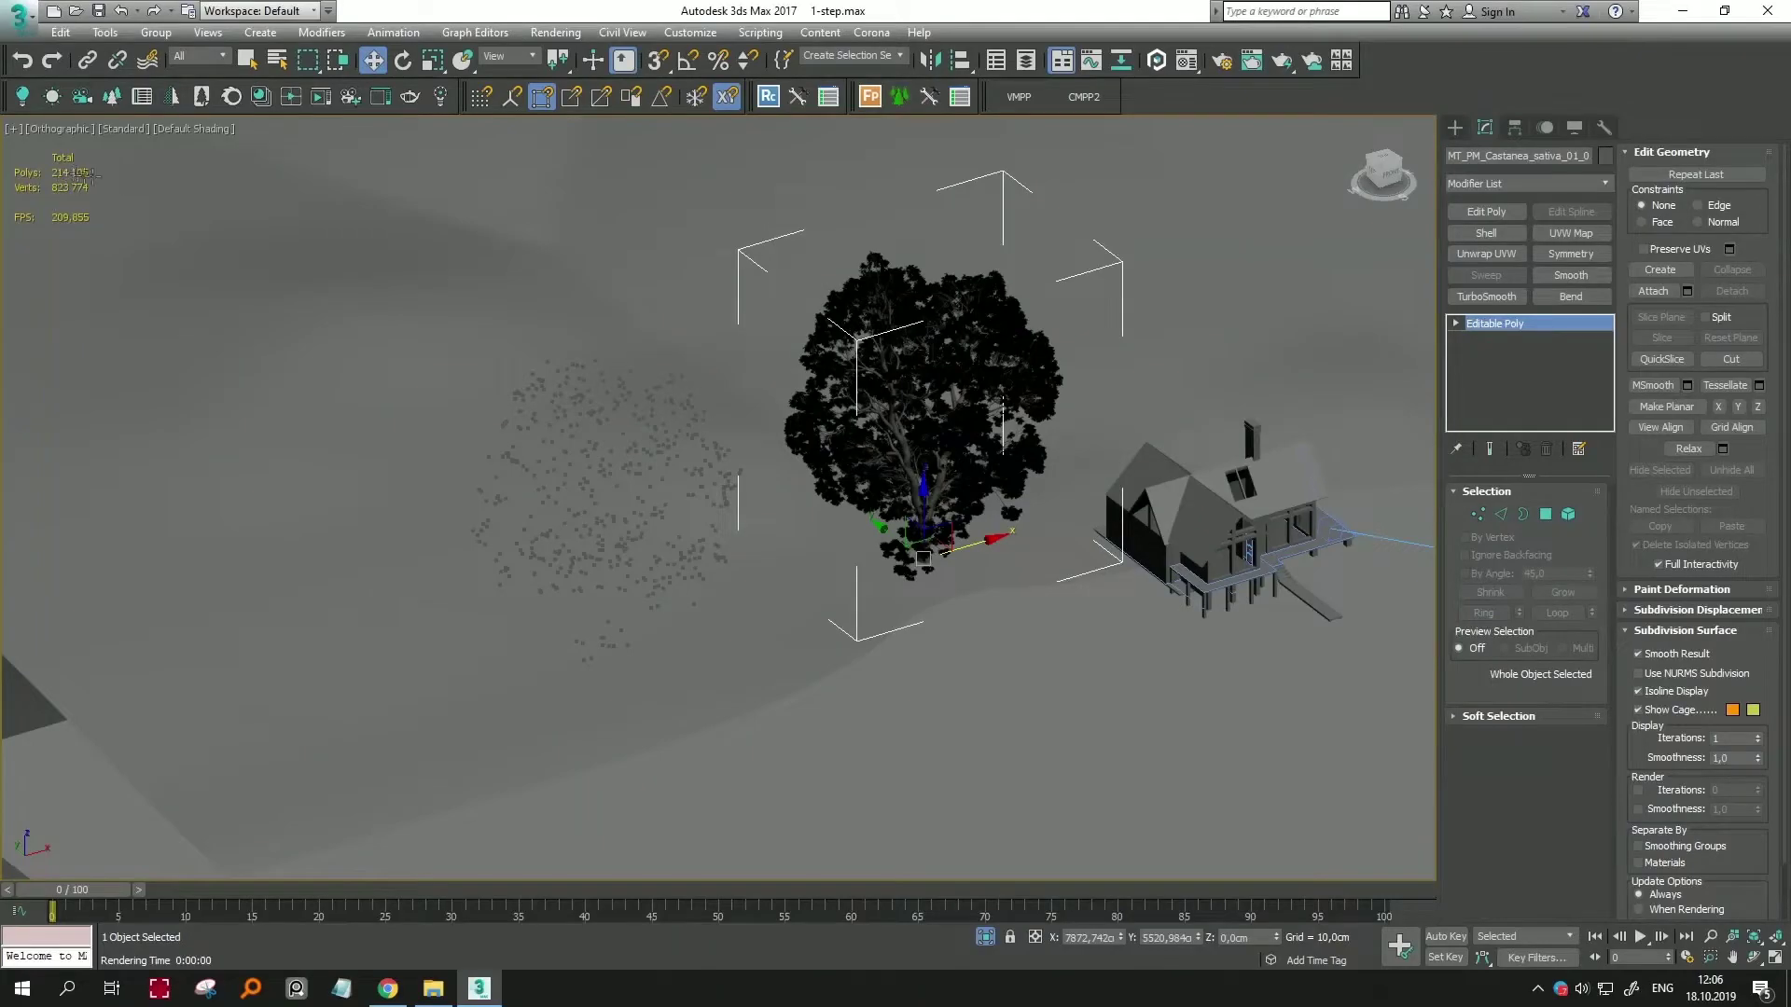
# Step: Delete the original chestnut mesh and move the point-cloud proxy onto the hill above the house
pyautogui.press('Delete')
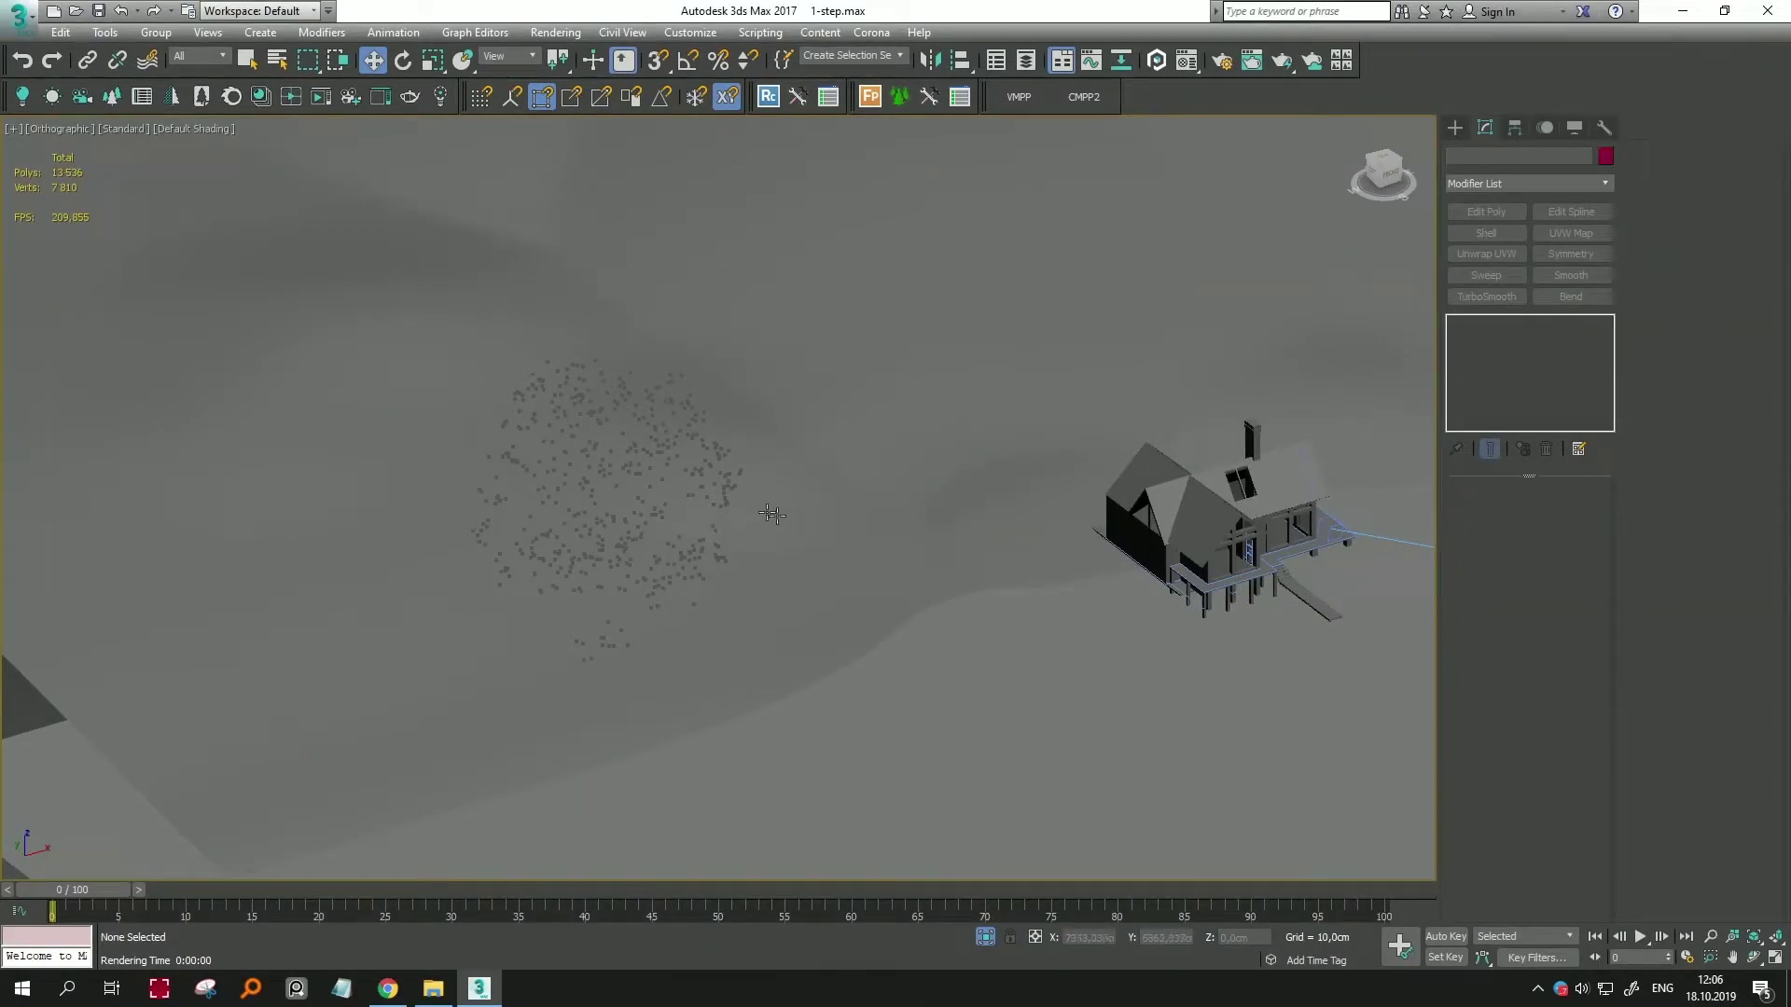
pyautogui.click(732, 504)
pyautogui.keyDown('alt'); pyautogui.moveTo(732, 504); pyautogui.dragTo(580, 598, button='middle'); pyautogui.keyUp('alt')
pyautogui.press('t')
pyautogui.press('z')
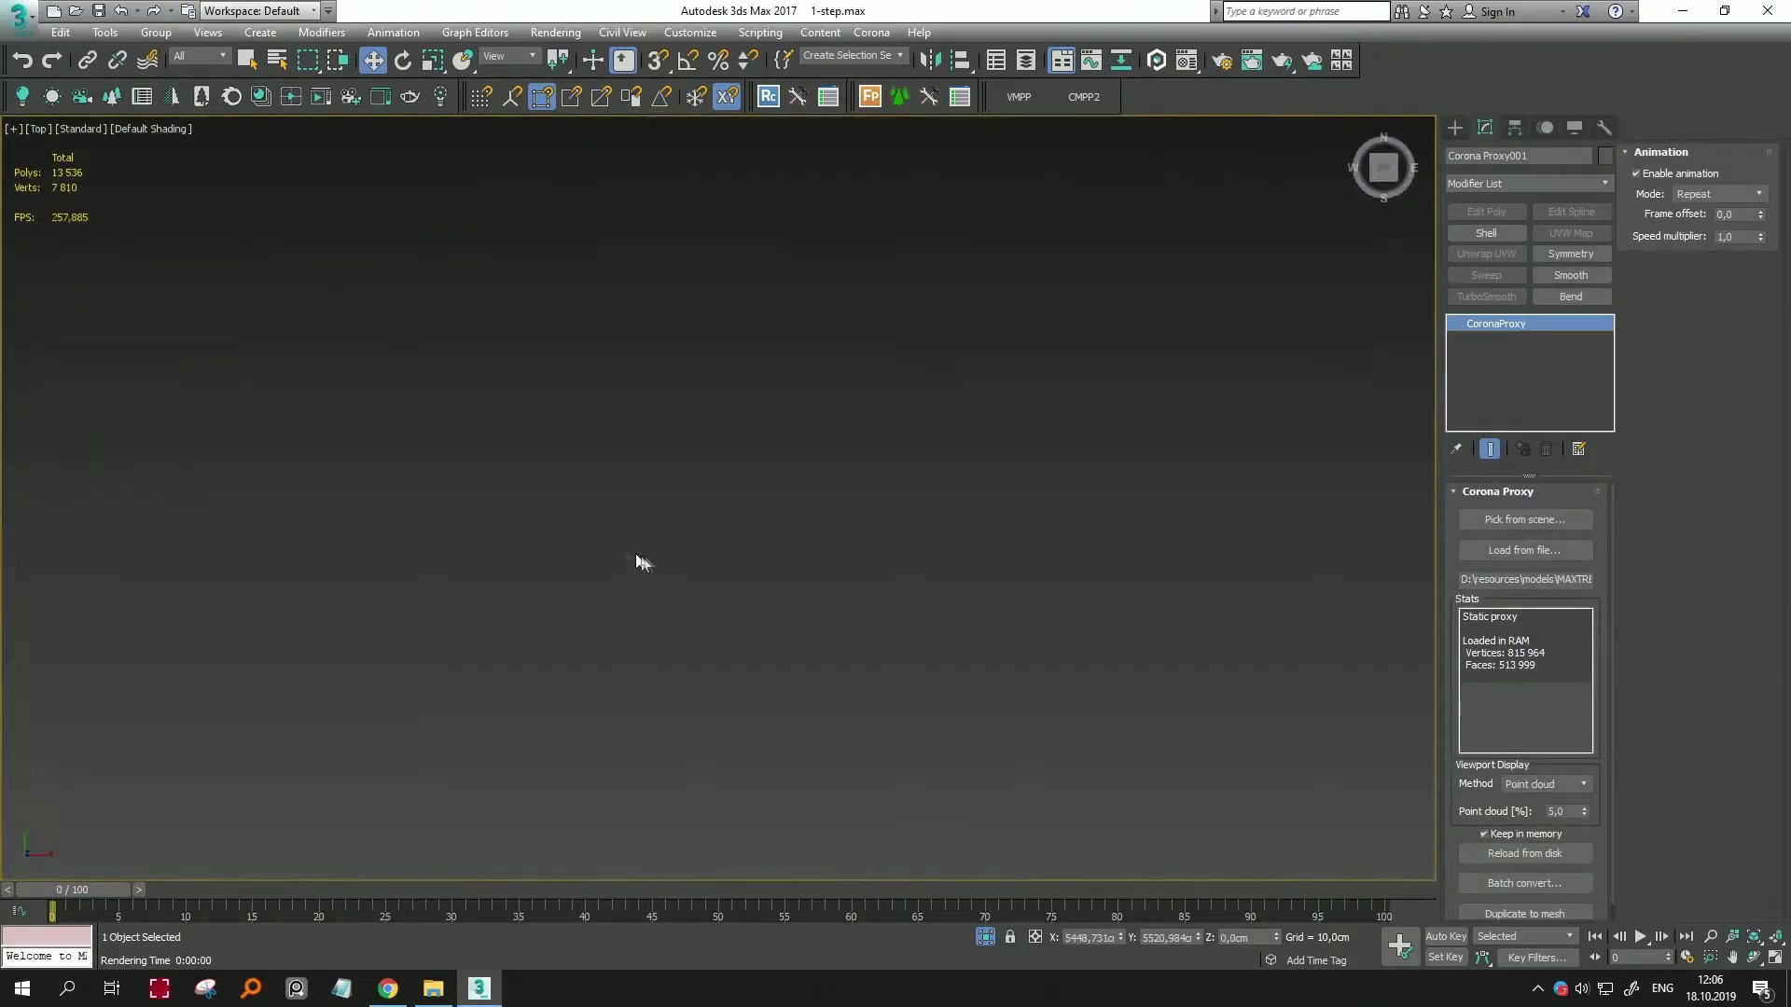
pyautogui.scroll(-3, 594, 429)
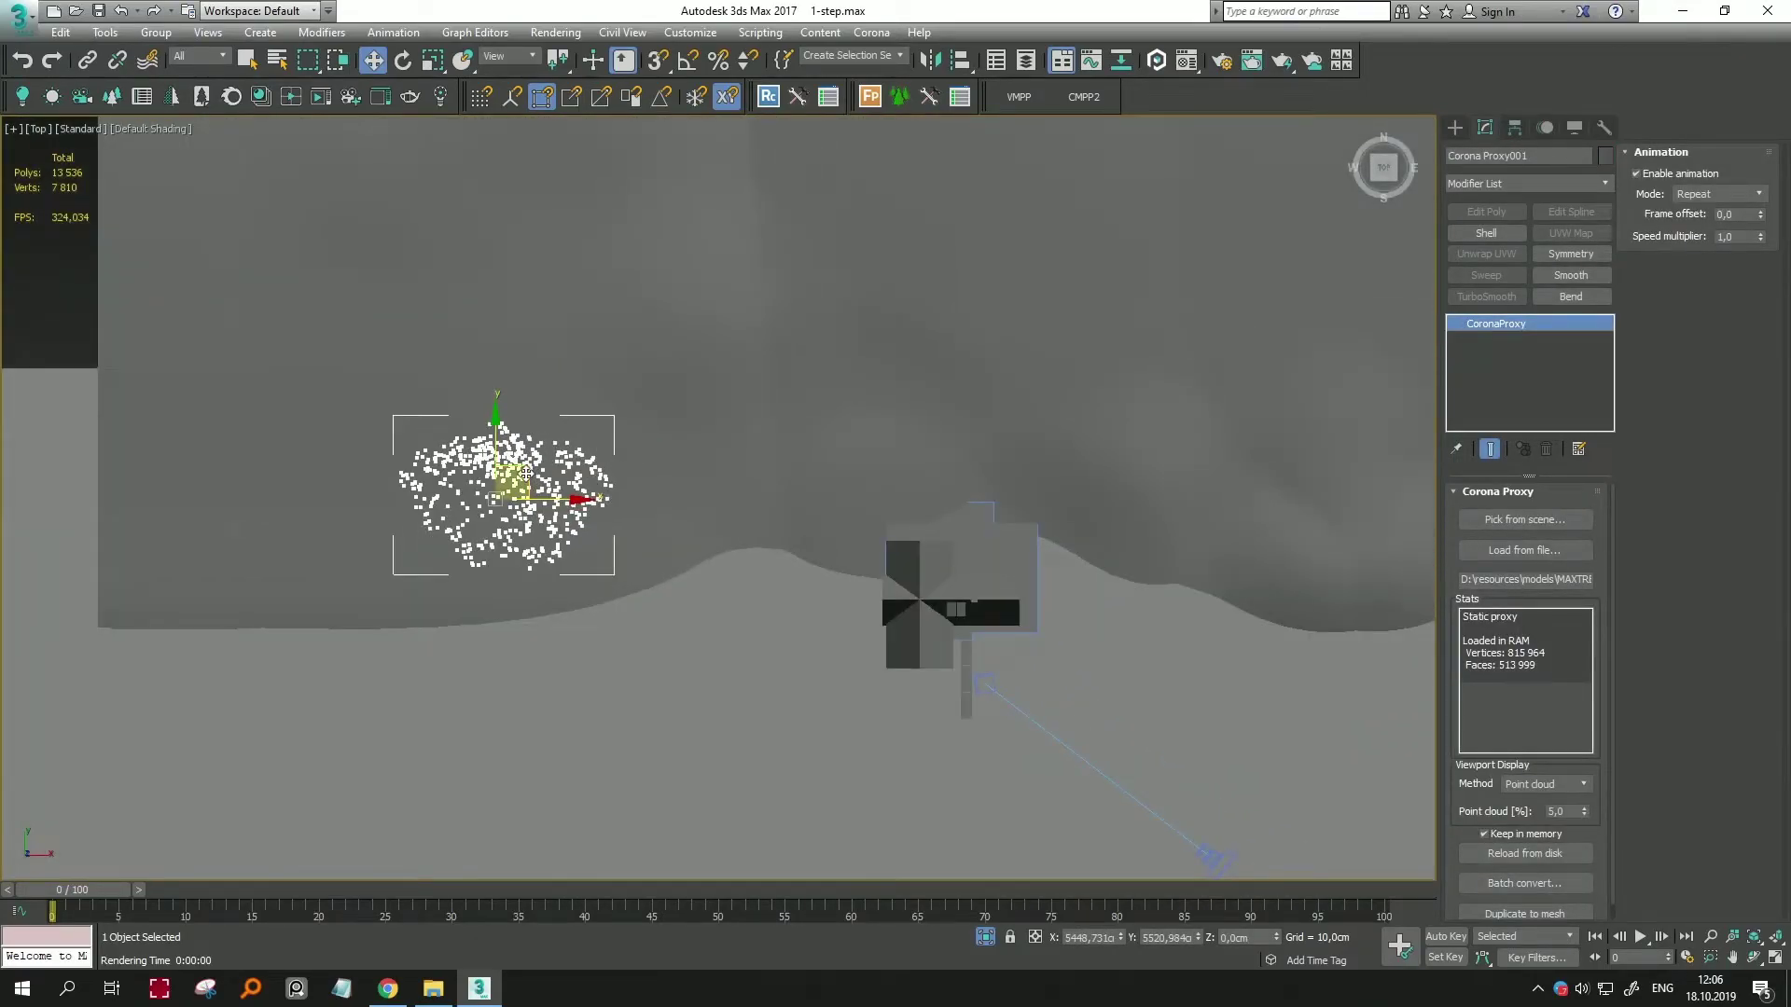
pyautogui.moveTo(520, 471); pyautogui.dragTo(800, 445)
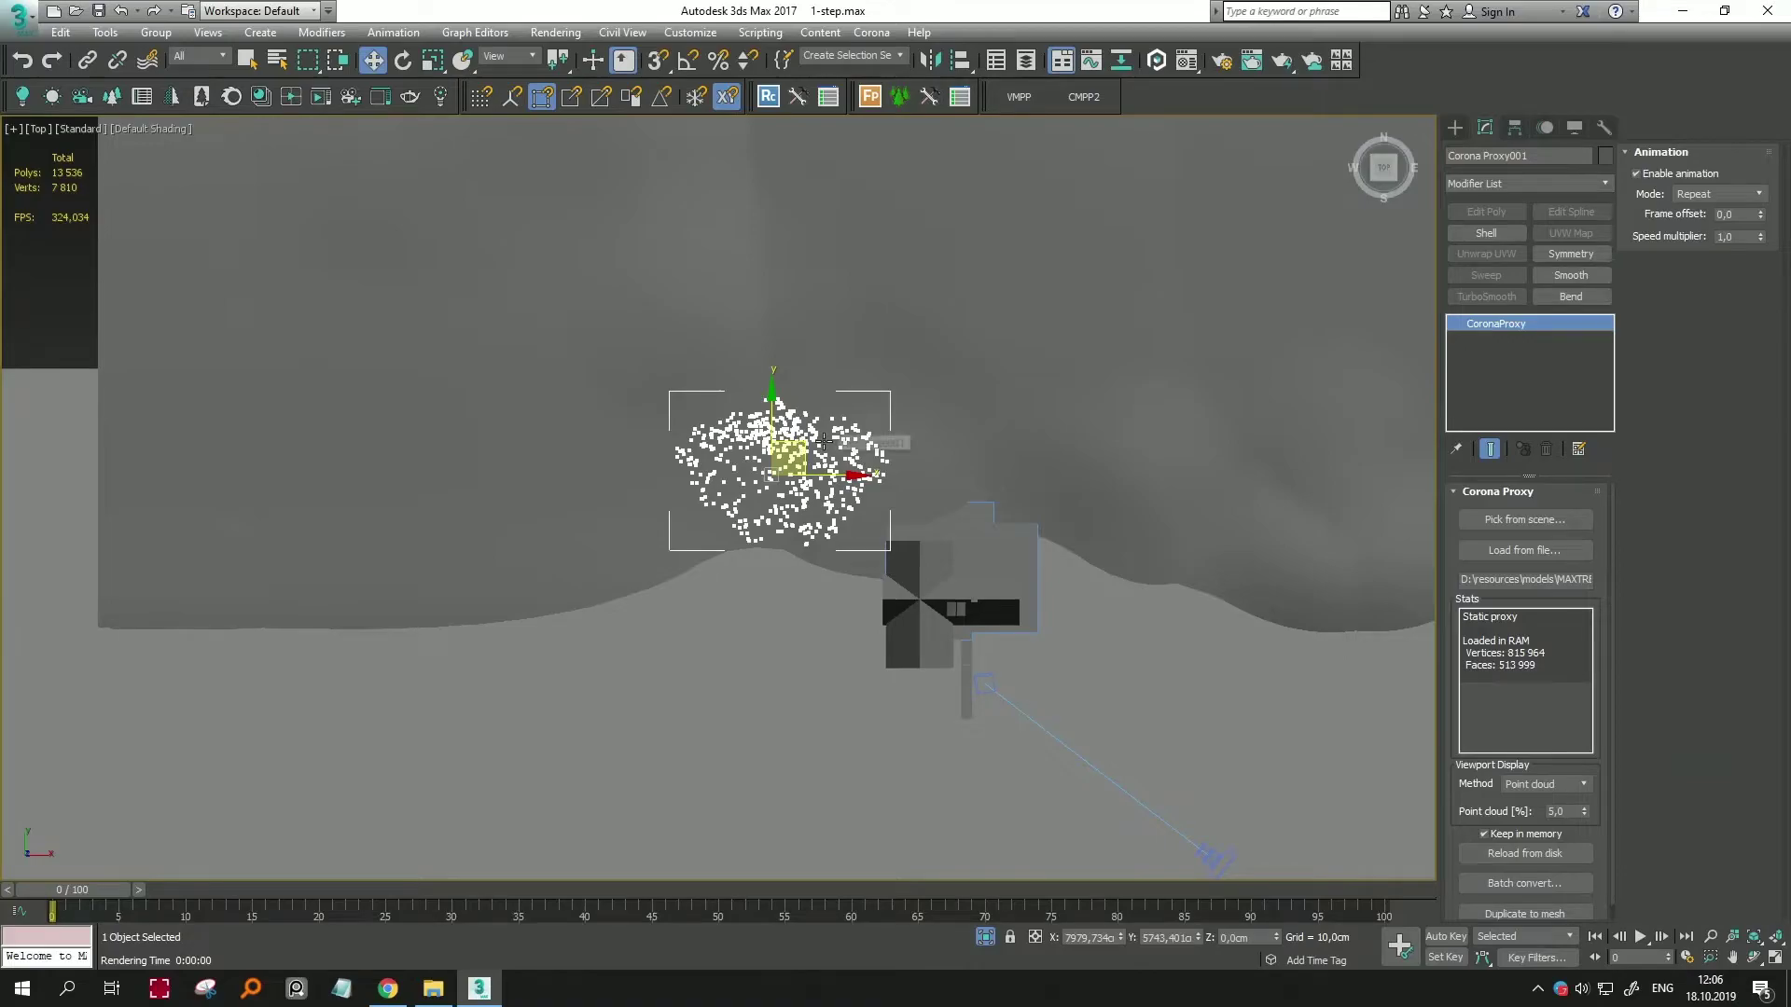
pyautogui.moveTo(905, 471); pyautogui.dragTo(839, 438, button='middle')
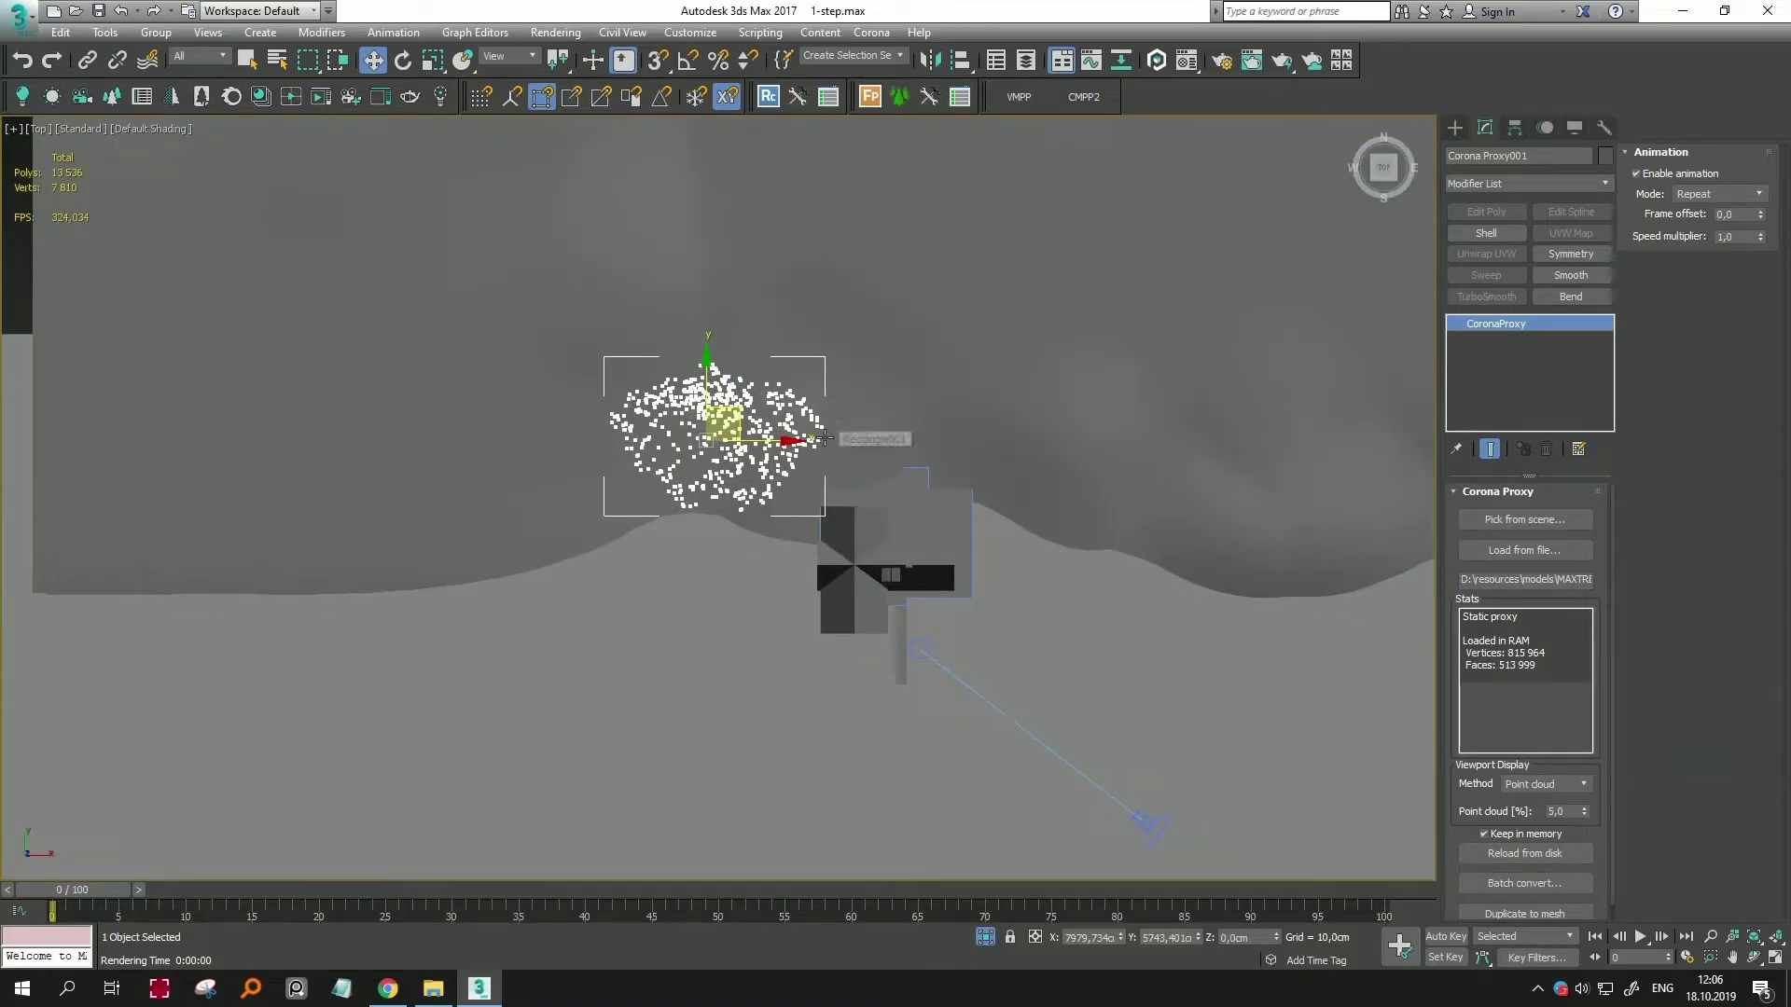